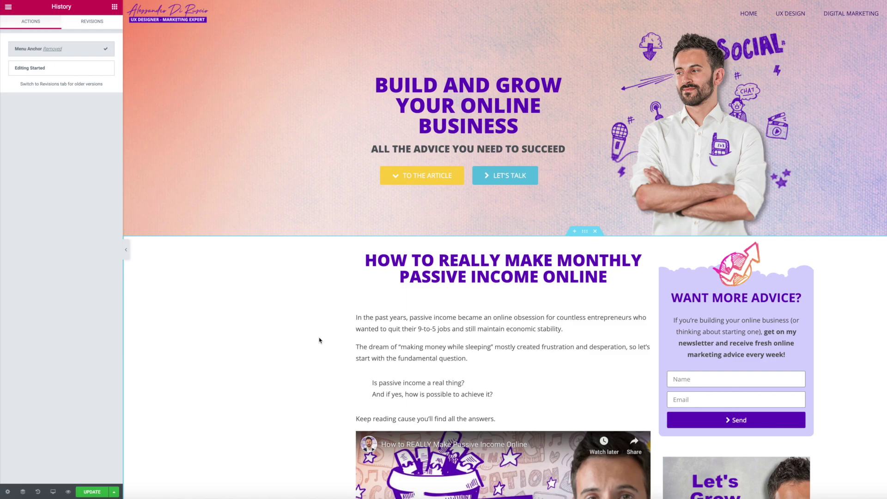
{"action": "scroll", "coordinate": [318, 341], "scroll_direction": "down", "scroll_amount": 5}
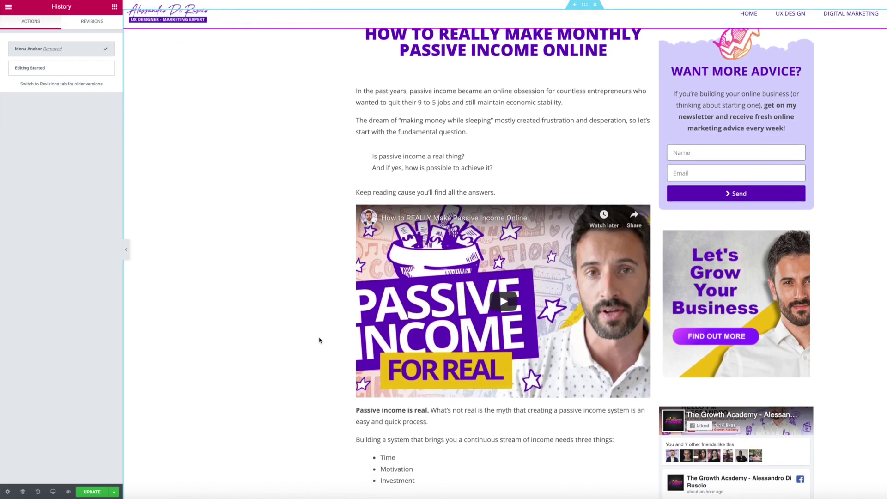
{"action": "scroll", "coordinate": [319, 340], "scroll_direction": "up", "scroll_amount": 5}
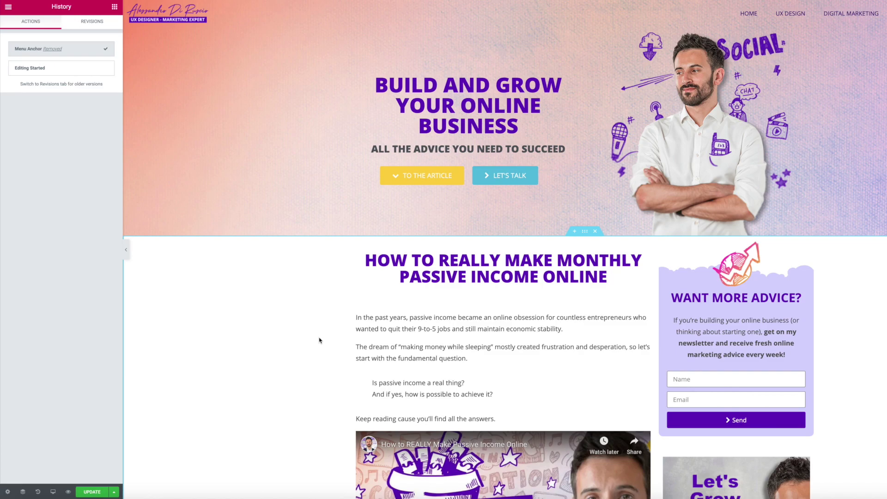
{"action": "scroll", "coordinate": [319, 340], "scroll_direction": "down", "scroll_amount": 2}
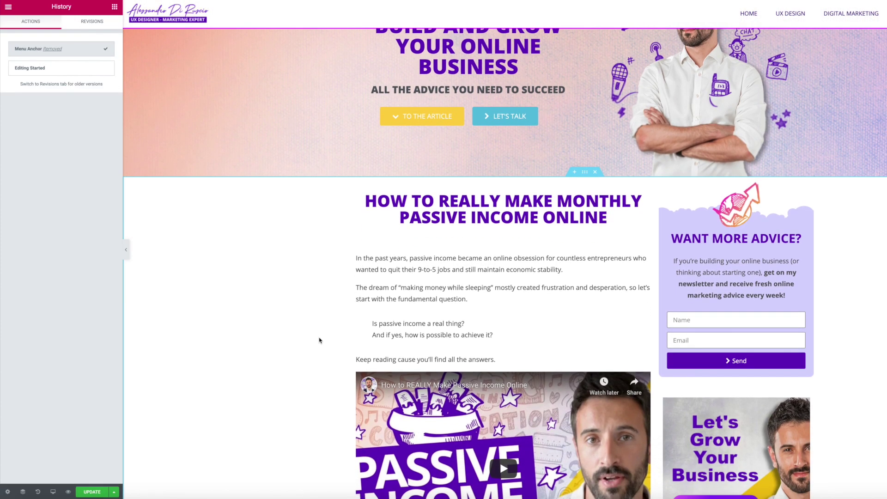
{"action": "scroll", "coordinate": [318, 340], "scroll_direction": "down", "scroll_amount": 2}
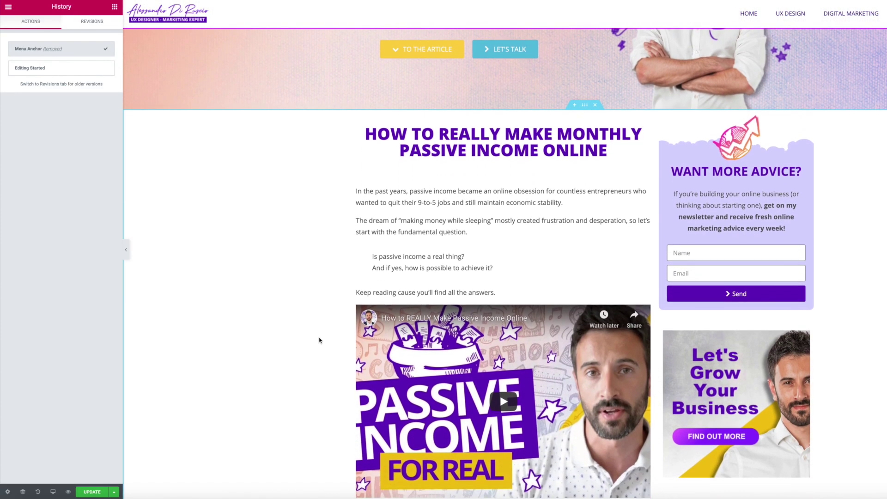
{"action": "scroll", "coordinate": [318, 341], "scroll_direction": "down", "scroll_amount": 4}
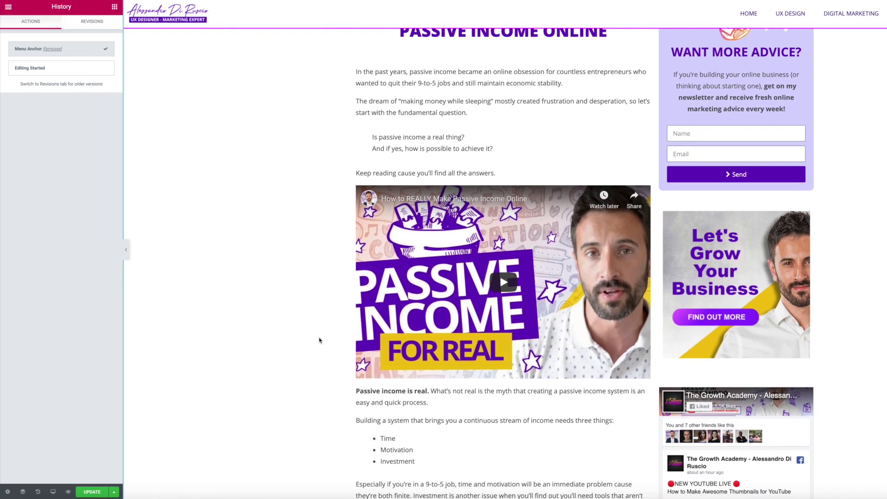
{"action": "scroll", "coordinate": [318, 341], "scroll_direction": "up", "scroll_amount": 6}
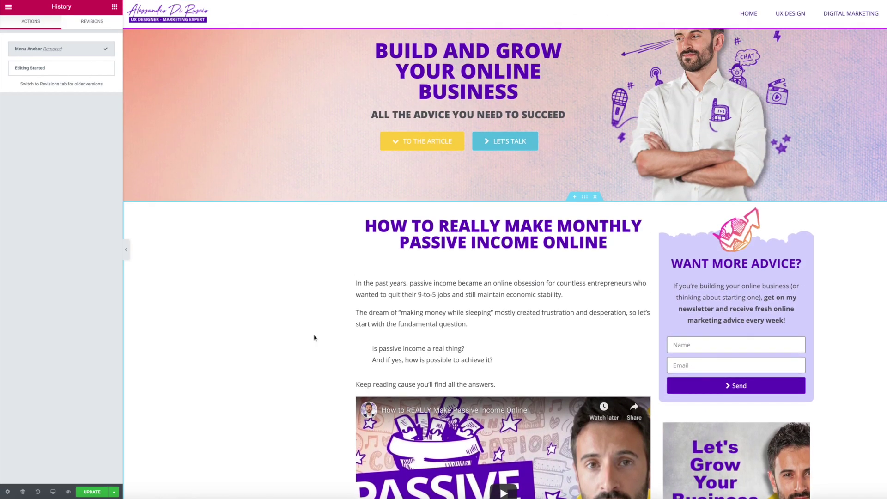
Add a two-column inner section above the article title and place the Let's Grow Your Business image in its first column with top margin 0
{"action": "left_click", "coordinate": [115, 10]}
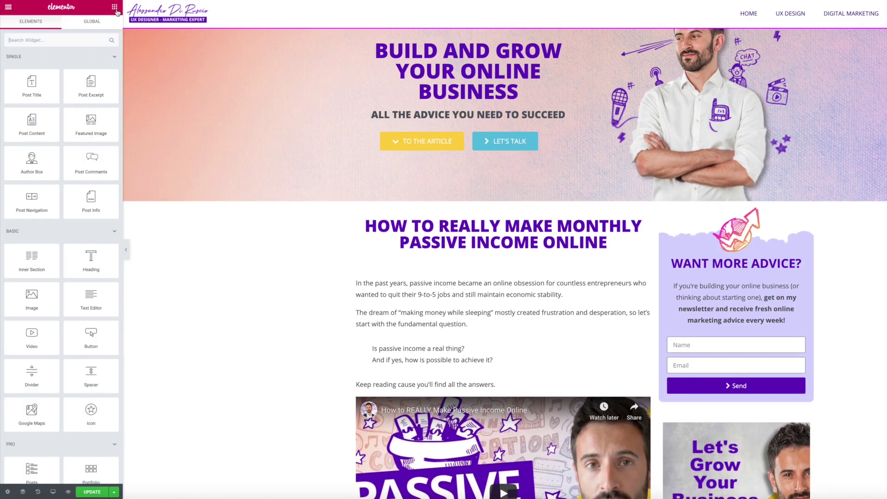
{"action": "left_click_drag", "start_coordinate": [32, 258], "coordinate": [527, 229]}
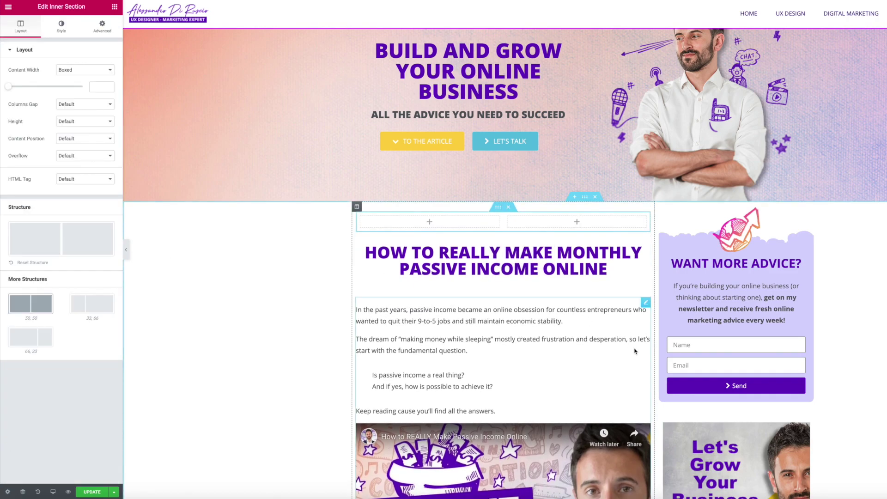
{"action": "scroll", "coordinate": [527, 229], "scroll_direction": "down", "scroll_amount": 2}
{"action": "left_click_drag", "start_coordinate": [807, 358], "coordinate": [449, 156]}
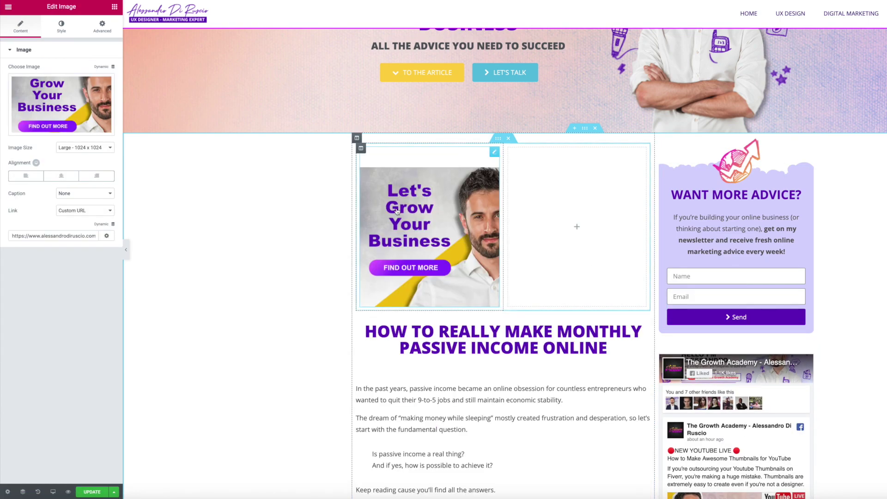
{"action": "left_click", "coordinate": [98, 29]}
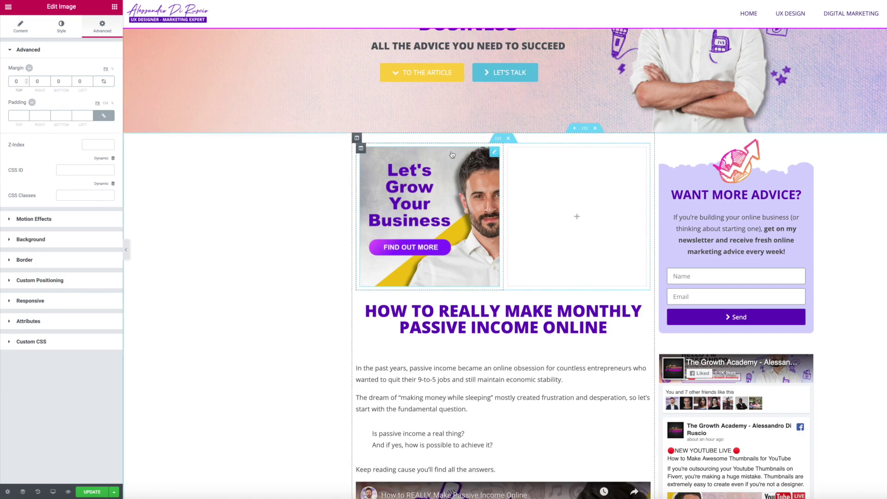
Move the Follow Me heading and the social icons into the inner section's second column, with the heading above the icons
{"action": "scroll", "coordinate": [796, 433], "scroll_direction": "down", "scroll_amount": 4}
{"action": "left_click_drag", "start_coordinate": [809, 409], "coordinate": [589, 77]}
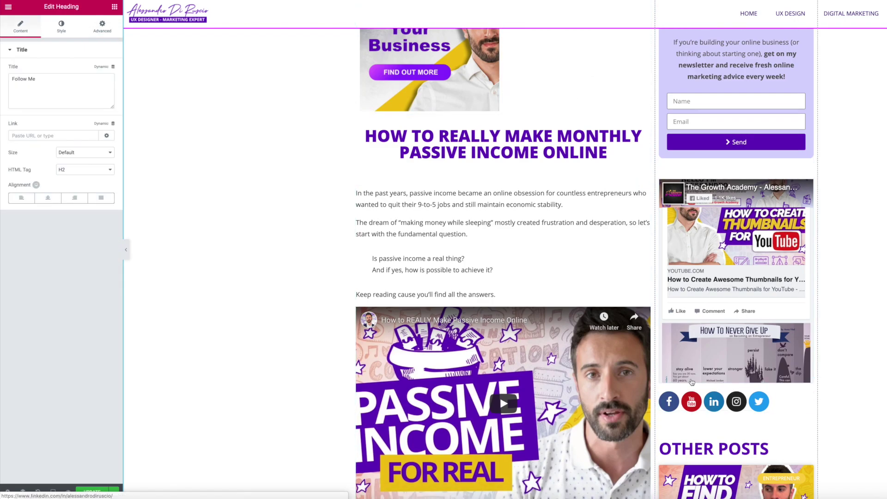
{"action": "left_click_drag", "start_coordinate": [810, 400], "coordinate": [578, 70]}
{"action": "scroll", "coordinate": [577, 138], "scroll_direction": "up", "scroll_amount": 5}
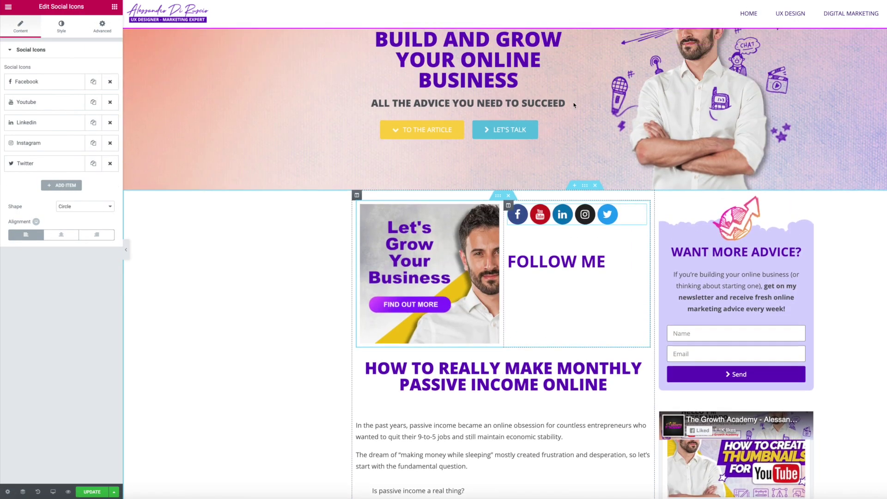
{"action": "left_click_drag", "start_coordinate": [578, 267], "coordinate": [594, 236]}
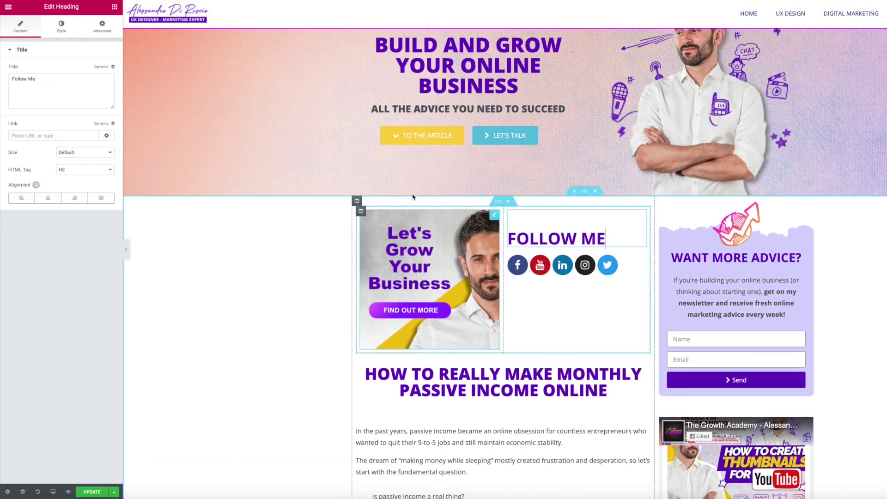
Set the Follow Me heading's top margin to 0
{"action": "left_click", "coordinate": [102, 27]}
{"action": "left_click", "coordinate": [14, 82]}
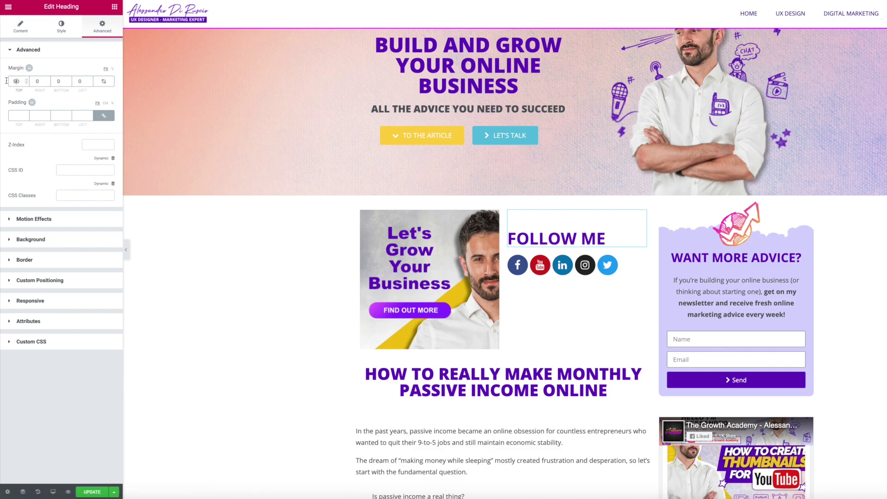
{"action": "key", "text": "BackSpace"}
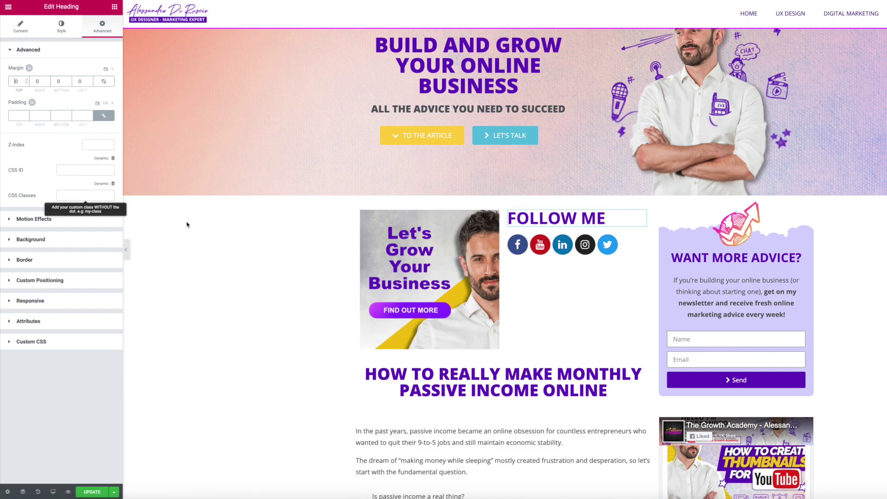
Set the vertical alignment of the column holding the Follow Me heading and social icons to Middle
{"action": "left_click", "coordinate": [509, 213]}
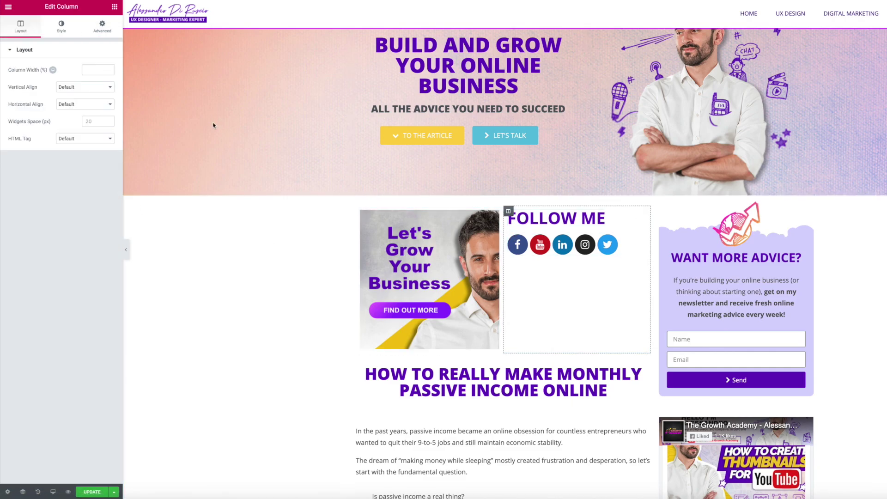
{"action": "left_click", "coordinate": [69, 92]}
{"action": "left_click", "coordinate": [77, 102]}
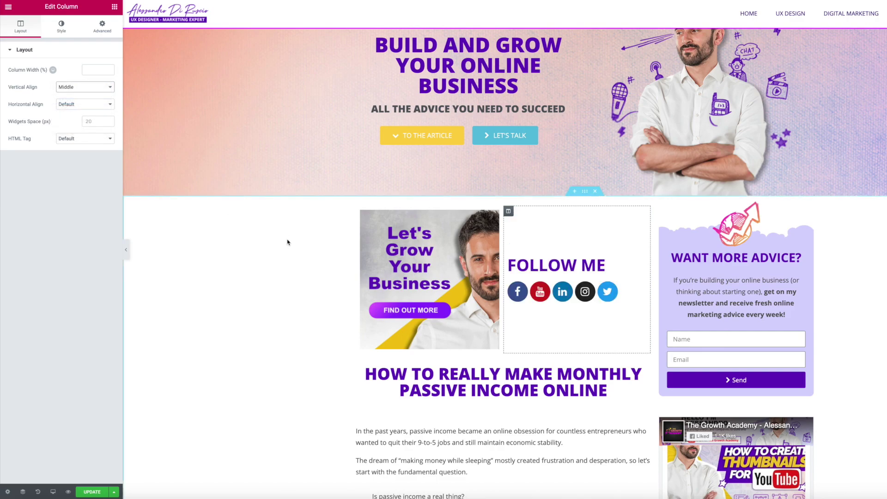
Add a Posts widget at the end of the article, below the Tools to Produce Your Courses banner
{"action": "scroll", "coordinate": [318, 286], "scroll_direction": "down", "scroll_amount": 3}
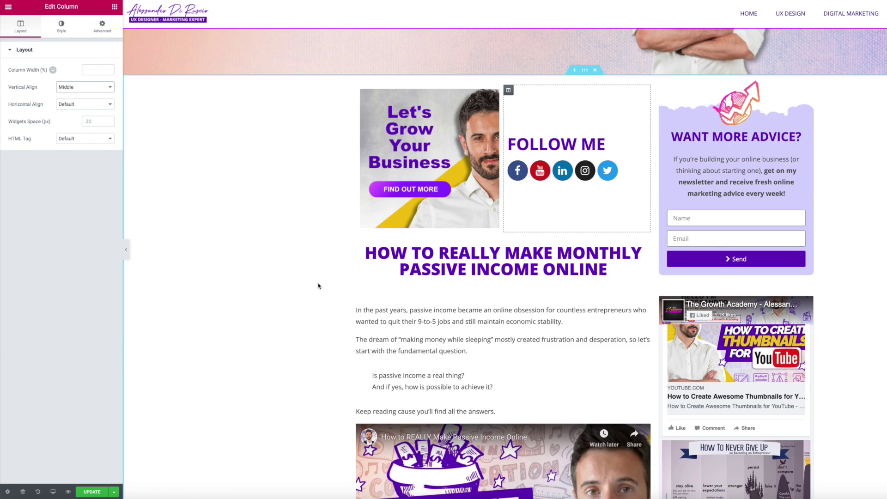
{"action": "scroll", "coordinate": [318, 286], "scroll_direction": "down", "scroll_amount": 15}
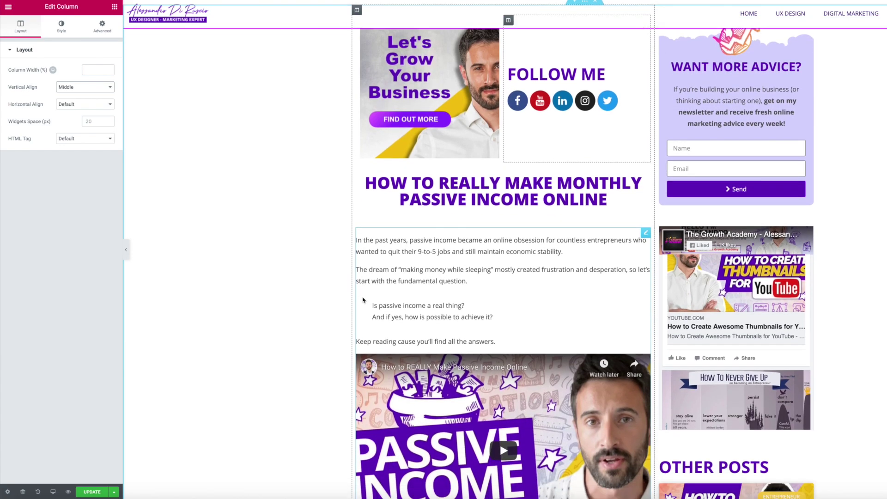
{"action": "scroll", "coordinate": [350, 300], "scroll_direction": "down", "scroll_amount": 20}
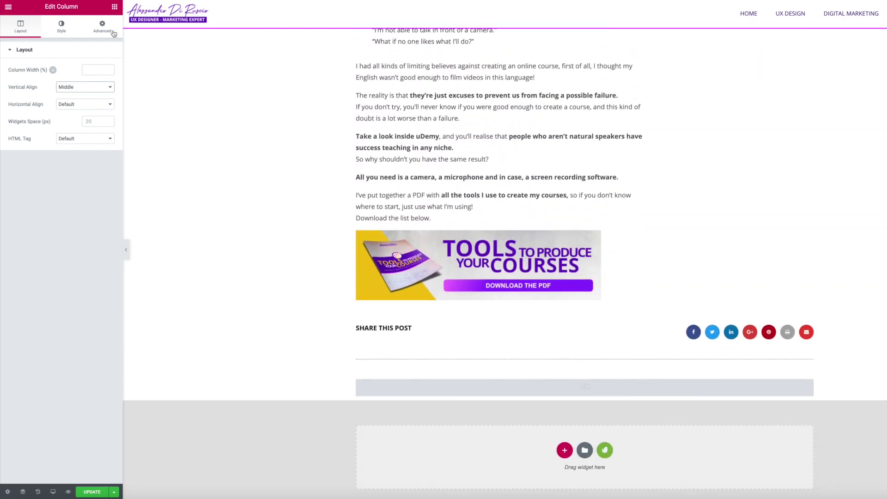
{"action": "left_click", "coordinate": [114, 6]}
{"action": "scroll", "coordinate": [70, 252], "scroll_direction": "down", "scroll_amount": 4}
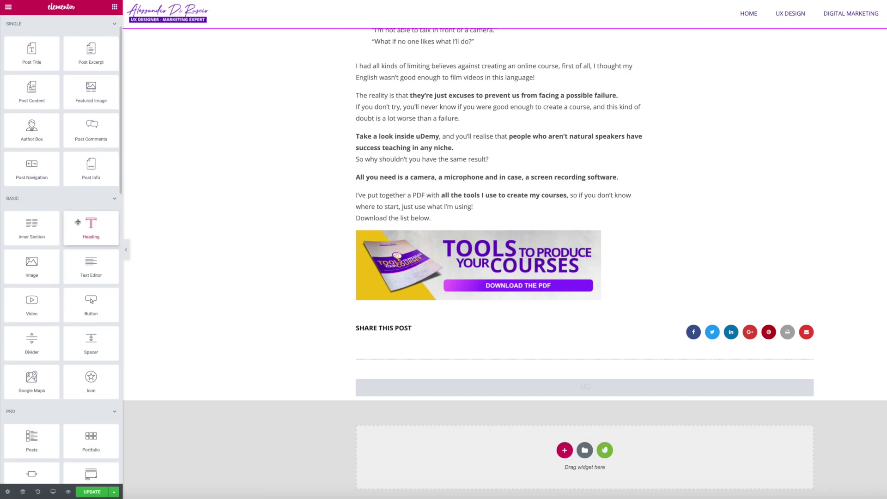
{"action": "scroll", "coordinate": [68, 252], "scroll_direction": "down", "scroll_amount": 1}
{"action": "left_click_drag", "start_coordinate": [51, 277], "coordinate": [489, 305]}
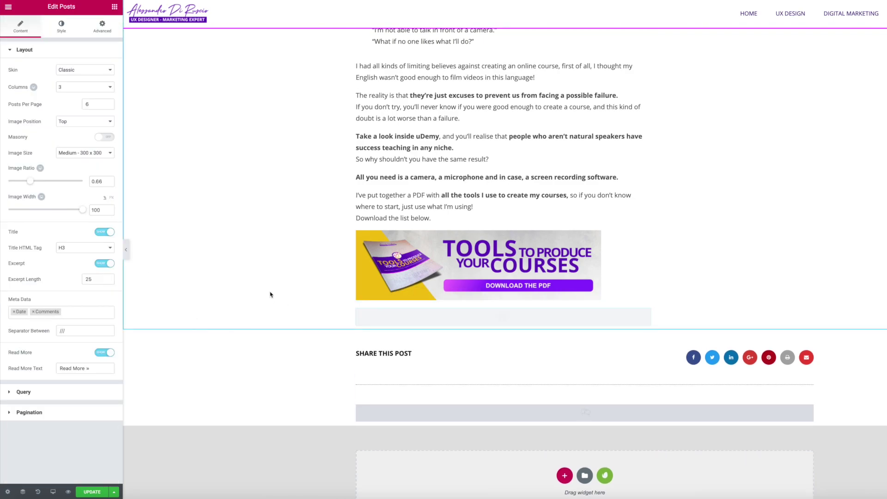
{"action": "scroll", "coordinate": [271, 294], "scroll_direction": "down", "scroll_amount": 3}
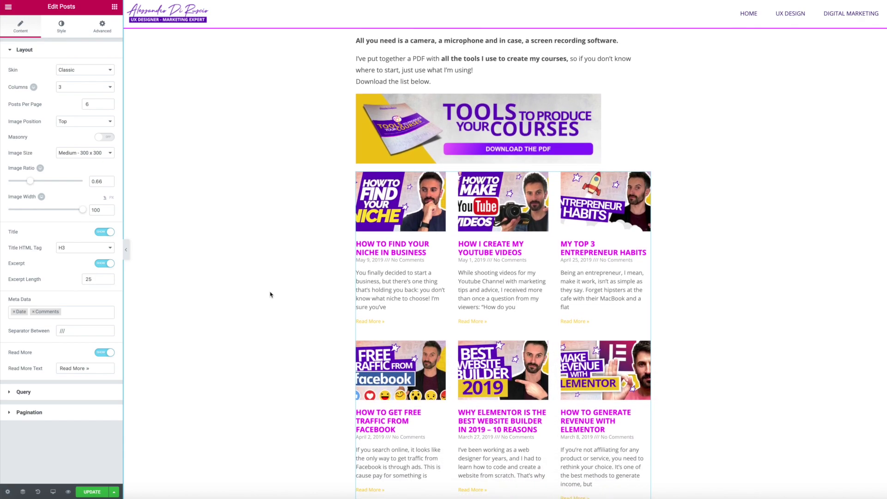
{"action": "scroll", "coordinate": [270, 295], "scroll_direction": "down", "scroll_amount": 2}
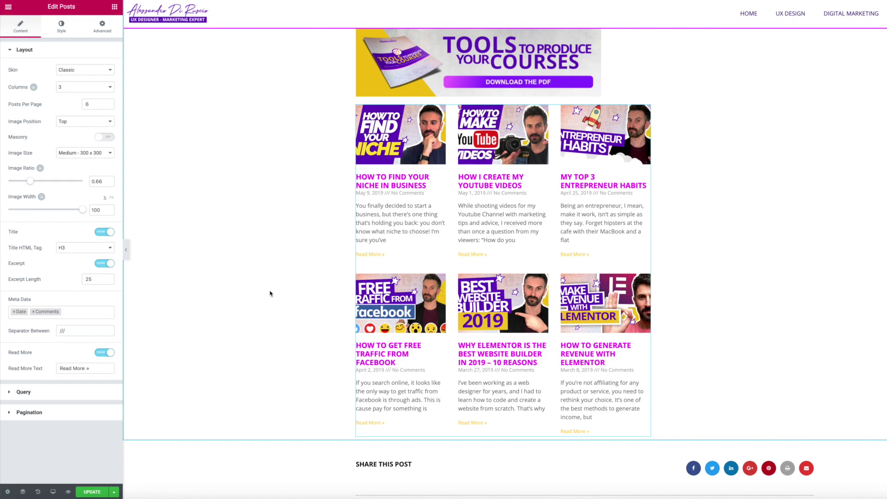
{"action": "scroll", "coordinate": [270, 294], "scroll_direction": "down", "scroll_amount": 1}
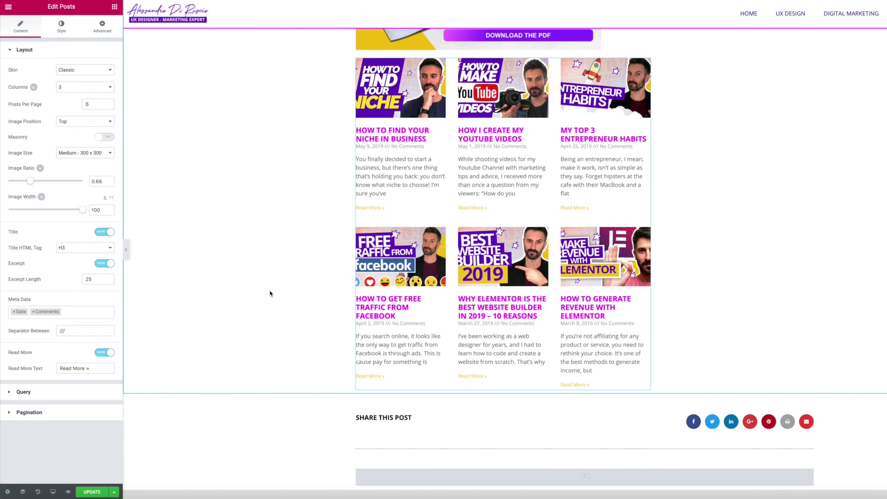
{"action": "left_click", "coordinate": [115, 7]}
{"action": "scroll", "coordinate": [57, 135], "scroll_direction": "down", "scroll_amount": 2}
{"action": "scroll", "coordinate": [57, 137], "scroll_direction": "down", "scroll_amount": 3}
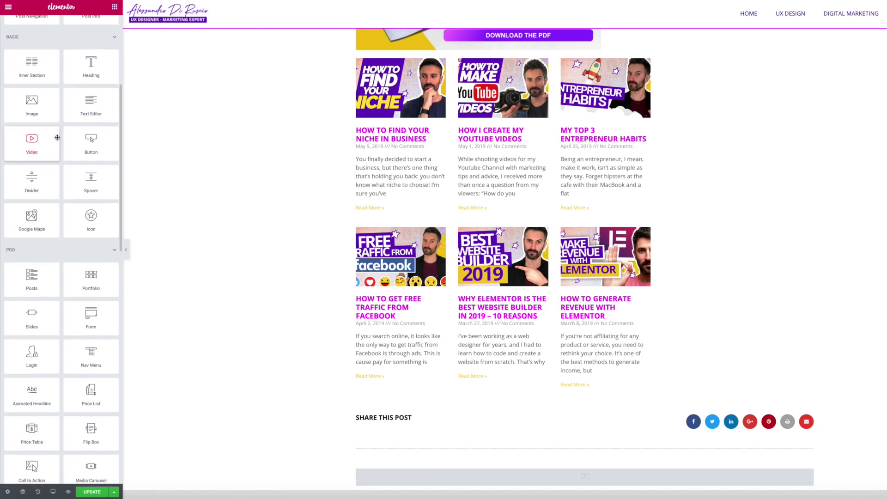
{"action": "scroll", "coordinate": [57, 137], "scroll_direction": "down", "scroll_amount": 1}
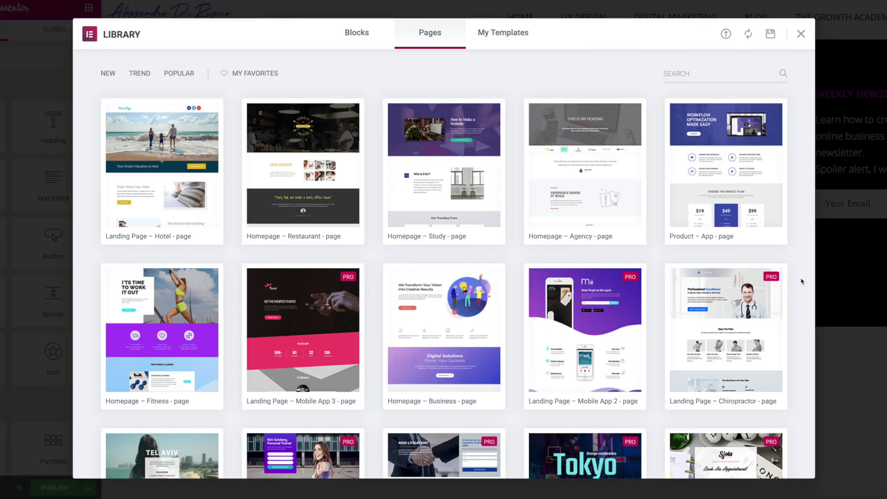
Look through the ready-made page templates in the template library
{"action": "scroll", "coordinate": [801, 281], "scroll_direction": "down", "scroll_amount": 2}
{"action": "scroll", "coordinate": [801, 282], "scroll_direction": "down", "scroll_amount": 2}
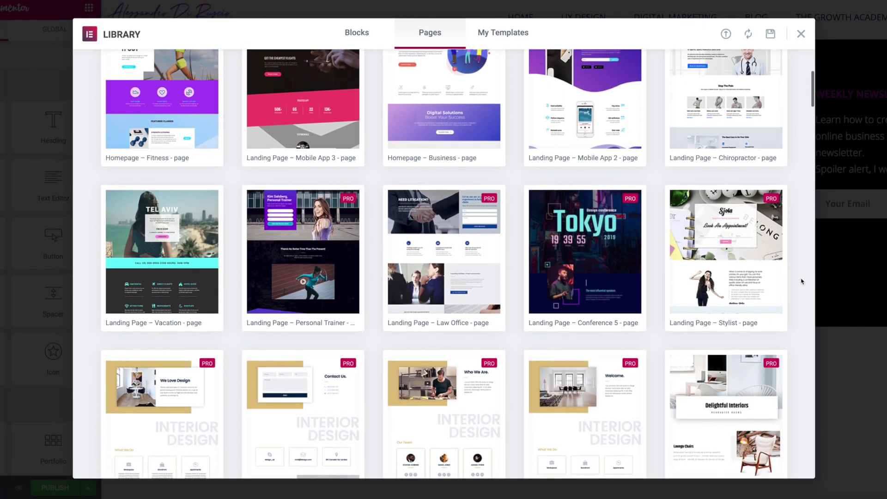
{"action": "scroll", "coordinate": [802, 281], "scroll_direction": "down", "scroll_amount": 7}
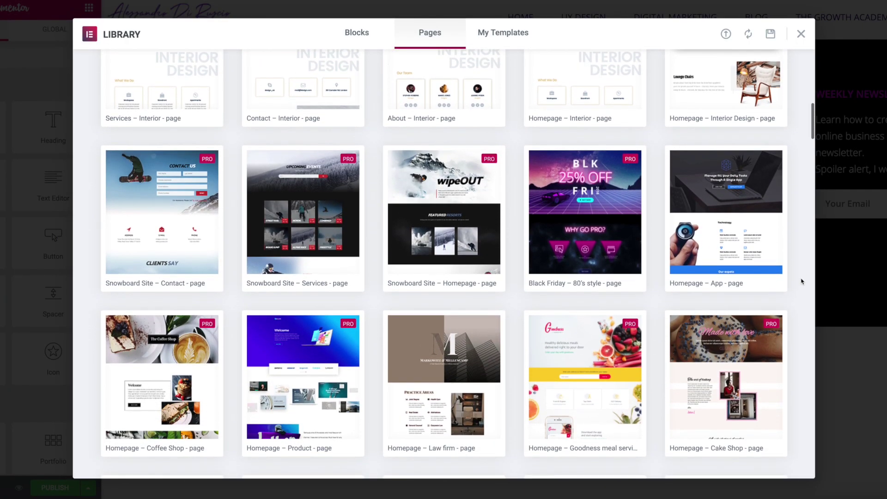
{"action": "scroll", "coordinate": [802, 282], "scroll_direction": "down", "scroll_amount": 8}
{"action": "scroll", "coordinate": [801, 281], "scroll_direction": "down", "scroll_amount": 10}
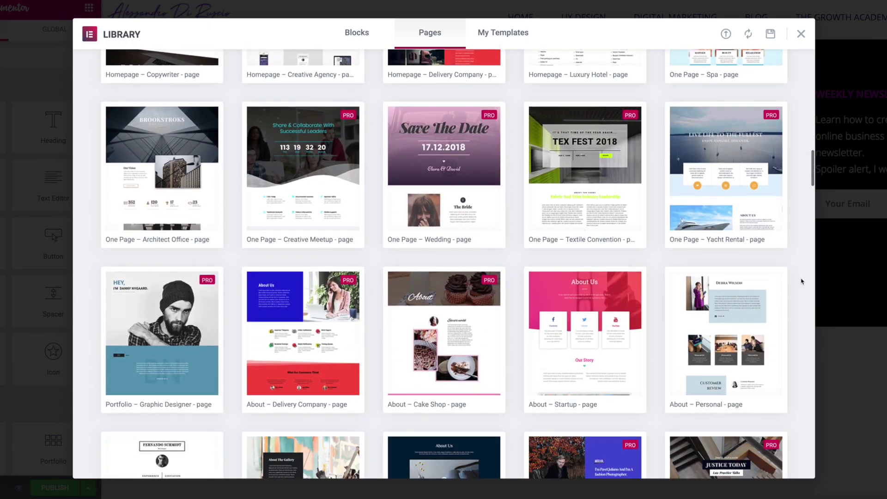
{"action": "scroll", "coordinate": [802, 281], "scroll_direction": "down", "scroll_amount": 7}
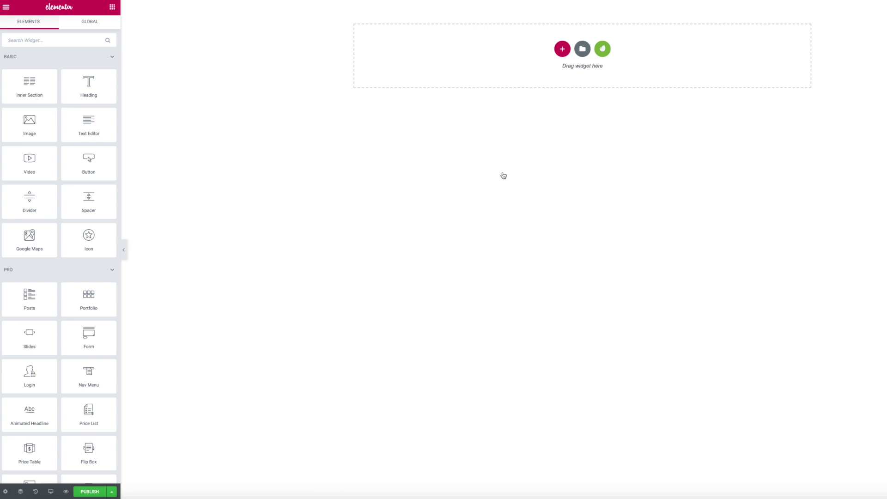
Add a single-column section to the empty page and place a Heading widget in it
{"action": "left_click", "coordinate": [562, 49]}
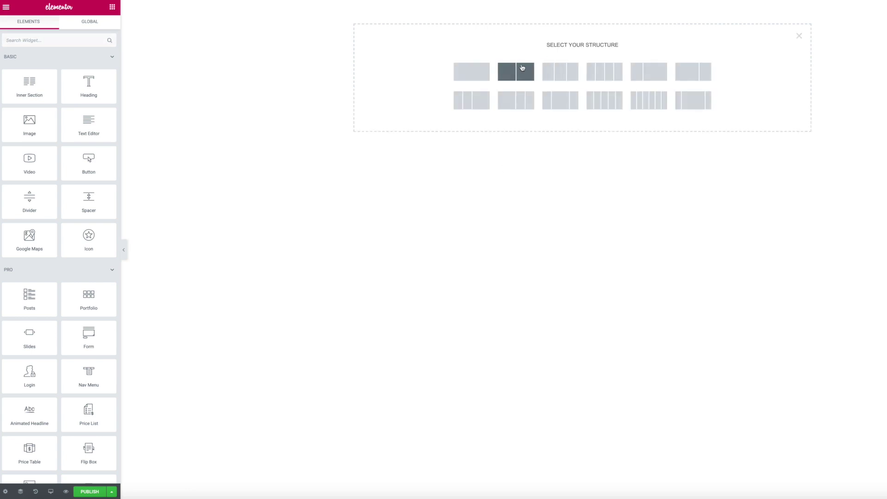
{"action": "left_click", "coordinate": [471, 70]}
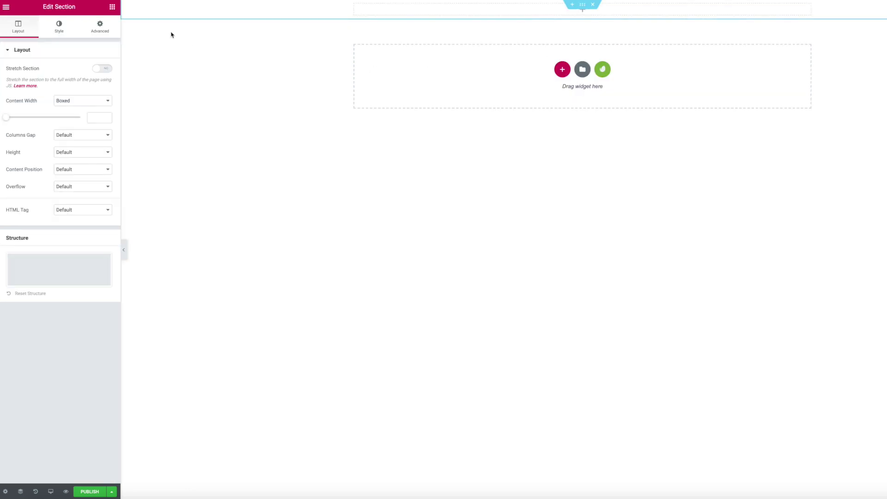
{"action": "left_click", "coordinate": [112, 7]}
{"action": "left_click_drag", "start_coordinate": [101, 82], "coordinate": [581, 14]}
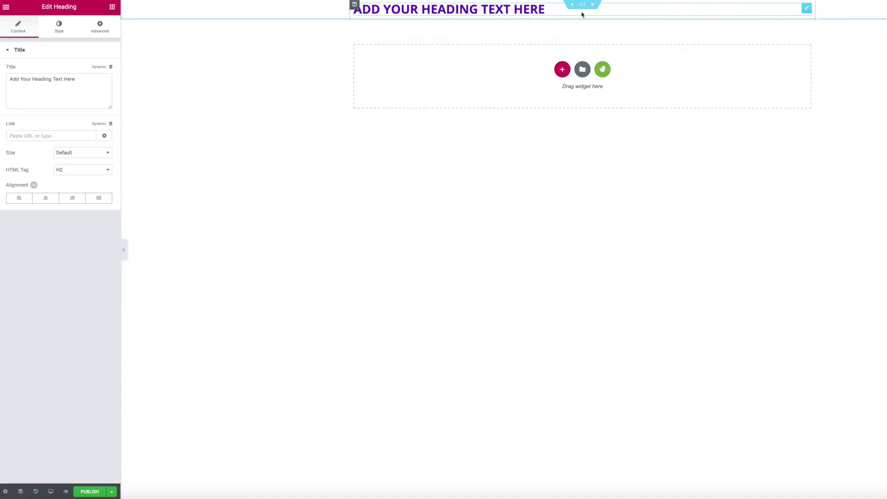
Unlink the margin values of the heading's section and set its top margin to 50 px
{"action": "left_click", "coordinate": [583, 5]}
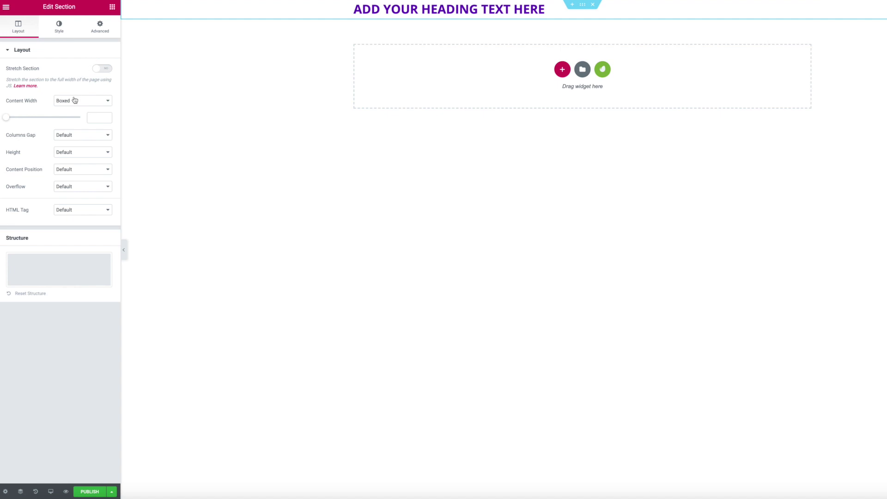
{"action": "left_click", "coordinate": [99, 28]}
{"action": "left_click", "coordinate": [94, 83]}
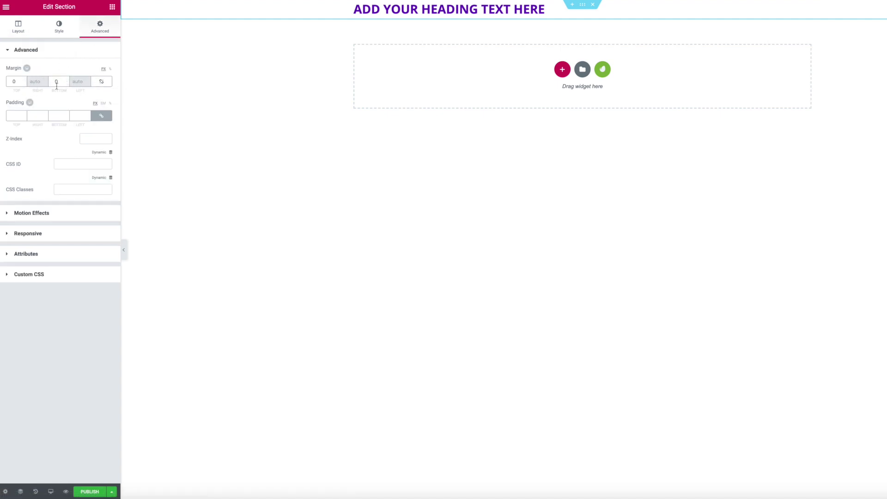
{"action": "left_click", "coordinate": [12, 81]}
{"action": "type", "text": "5"}
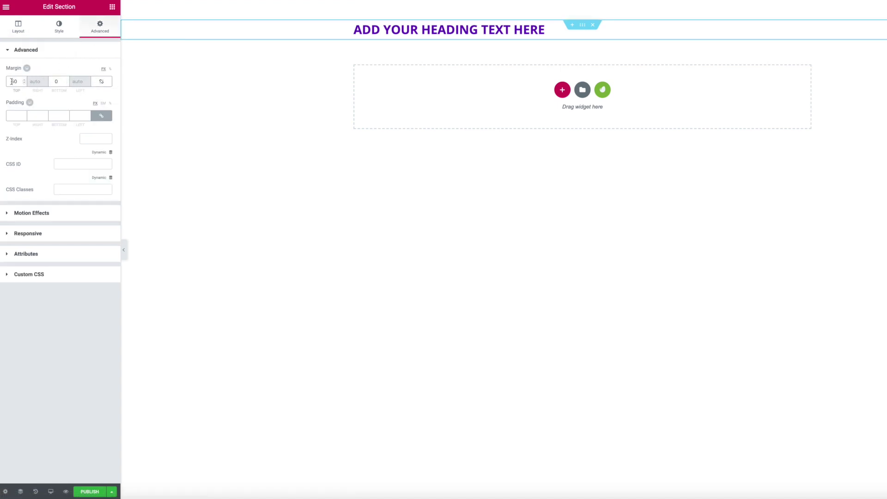
Center the heading and change its HTML tag to H1
{"action": "left_click", "coordinate": [458, 28]}
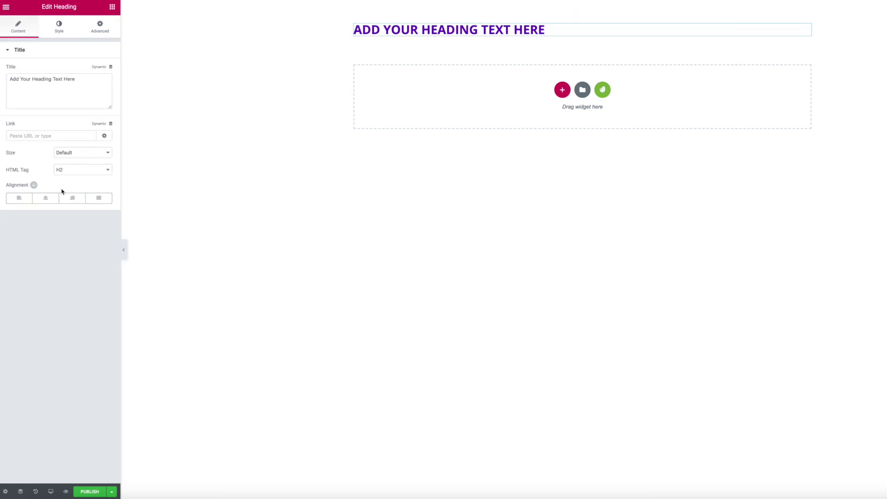
{"action": "left_click", "coordinate": [45, 198]}
{"action": "left_click", "coordinate": [73, 170]}
{"action": "left_click", "coordinate": [72, 163]}
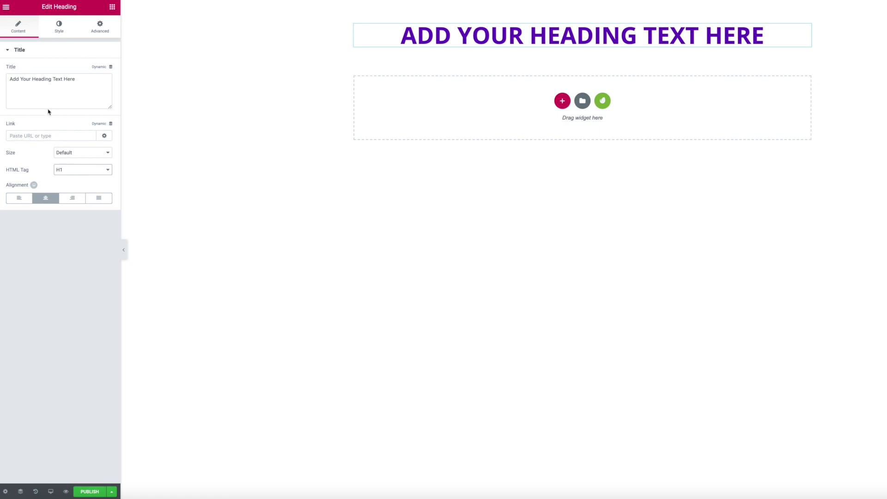
Add a two-column section of equal widths below the heading, with a Video widget in the first column and a Text Editor in the second
{"action": "left_click", "coordinate": [111, 8]}
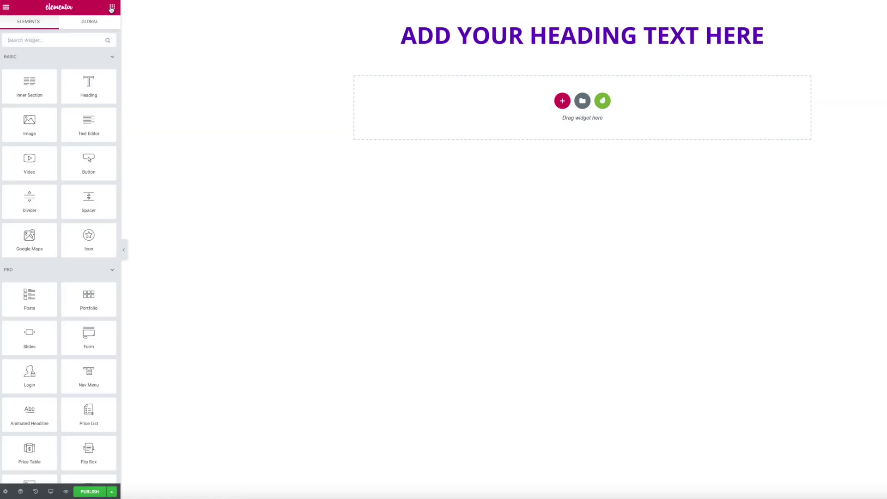
{"action": "left_click", "coordinate": [563, 101]}
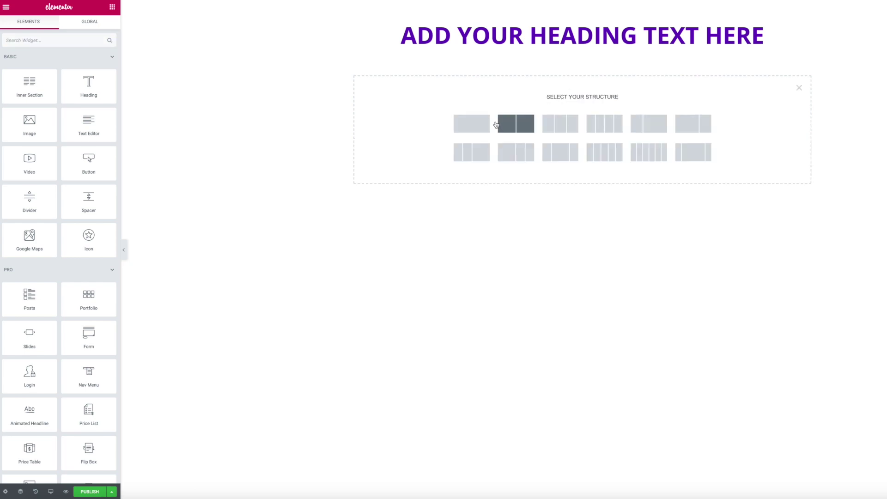
{"action": "left_click", "coordinate": [511, 127]}
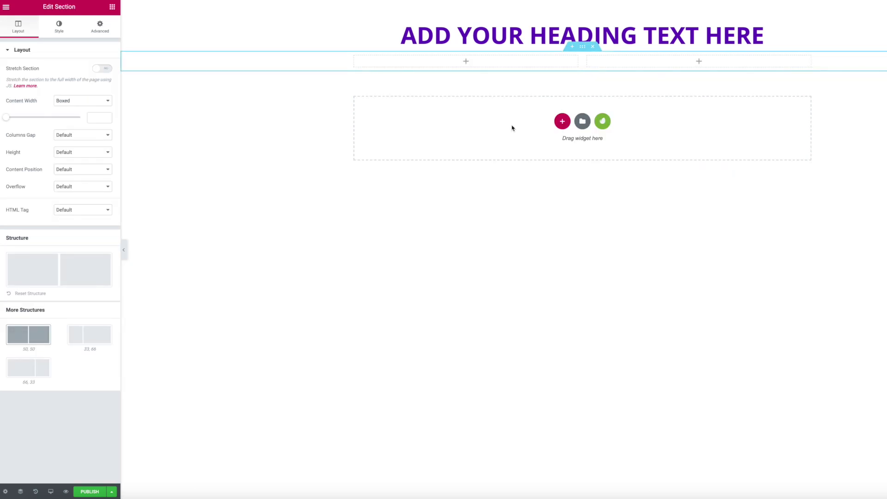
{"action": "left_click", "coordinate": [112, 6]}
{"action": "left_click_drag", "start_coordinate": [29, 160], "coordinate": [447, 61]}
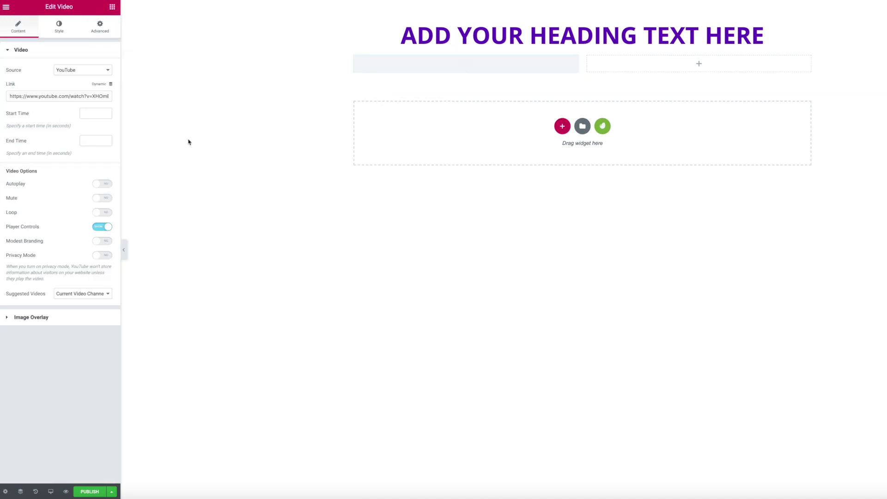
{"action": "left_click", "coordinate": [112, 7]}
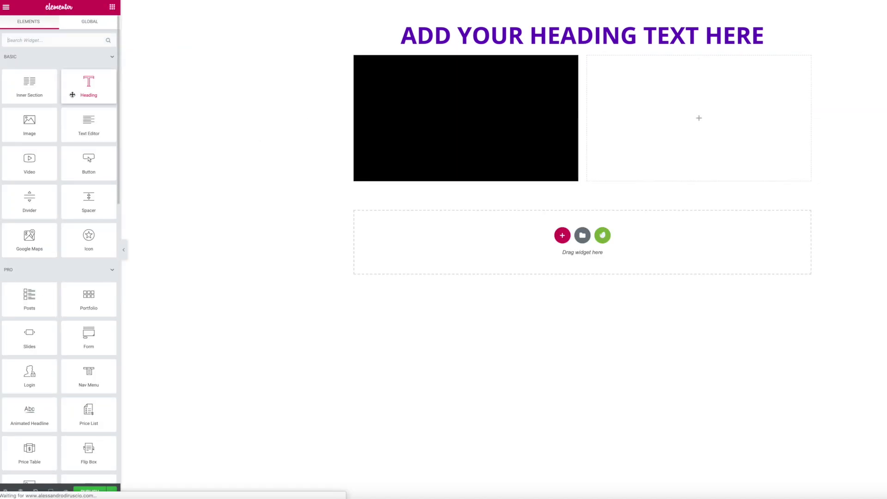
{"action": "left_click_drag", "start_coordinate": [89, 123], "coordinate": [647, 111]}
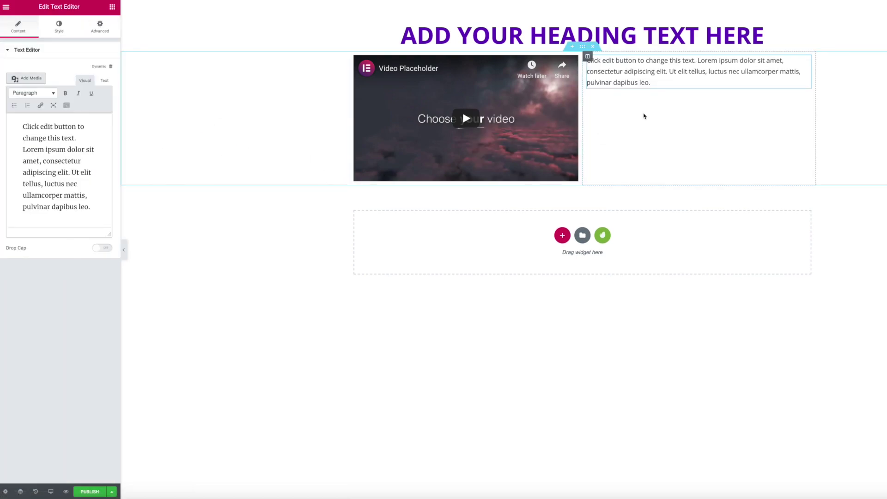
Add a Form widget below the text beside the video and remove its Message field
{"action": "left_click", "coordinate": [112, 7]}
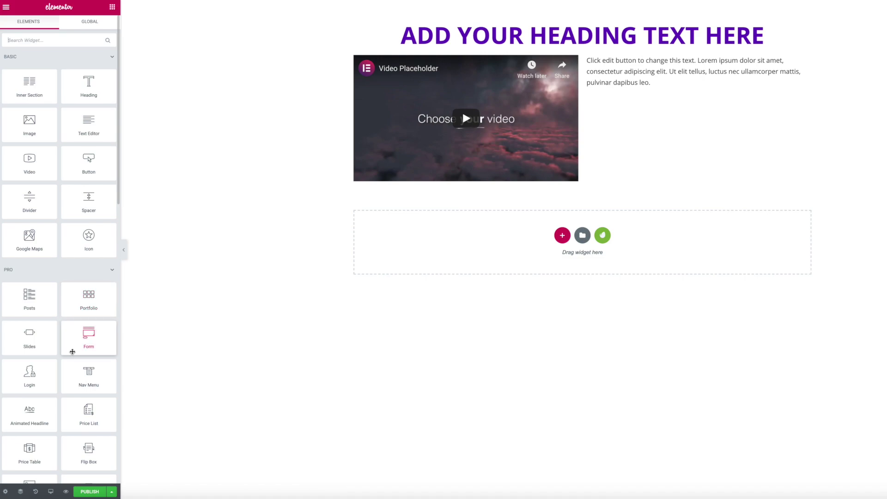
{"action": "left_click_drag", "start_coordinate": [105, 343], "coordinate": [627, 86]}
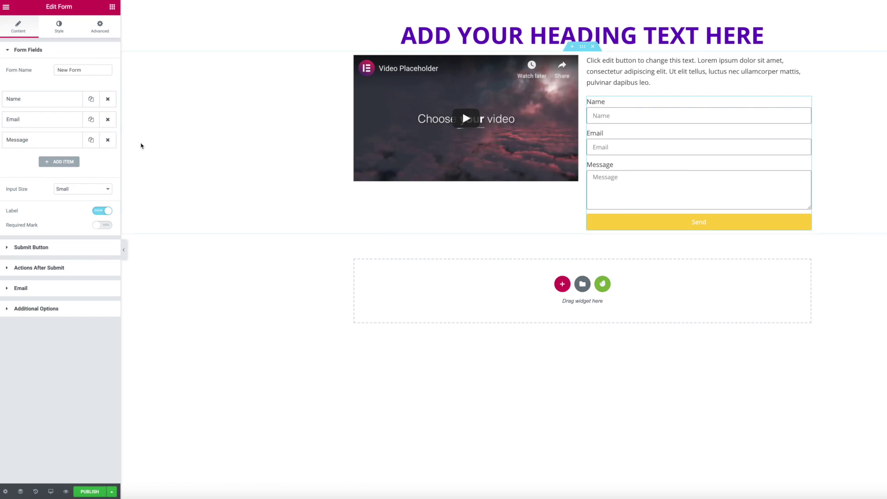
{"action": "left_click", "coordinate": [107, 140]}
Give the form's submit button a light green background and set its text size to 26 px
{"action": "left_click", "coordinate": [59, 28]}
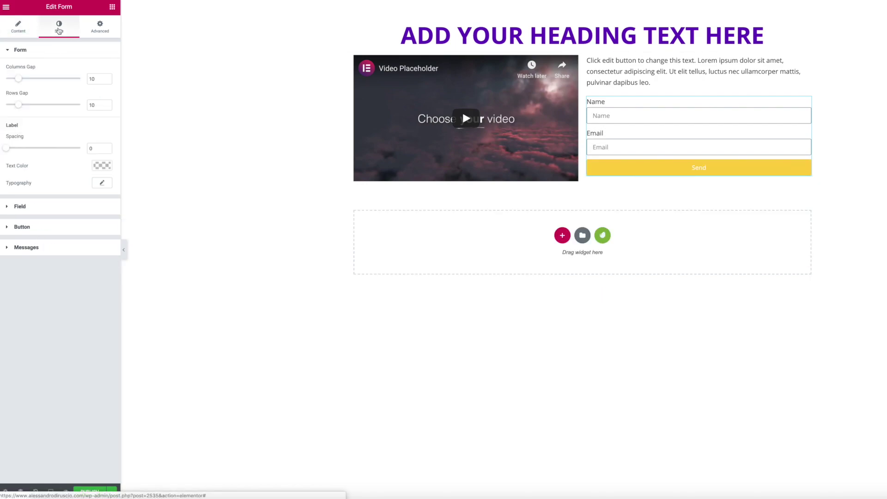
{"action": "left_click", "coordinate": [34, 229]}
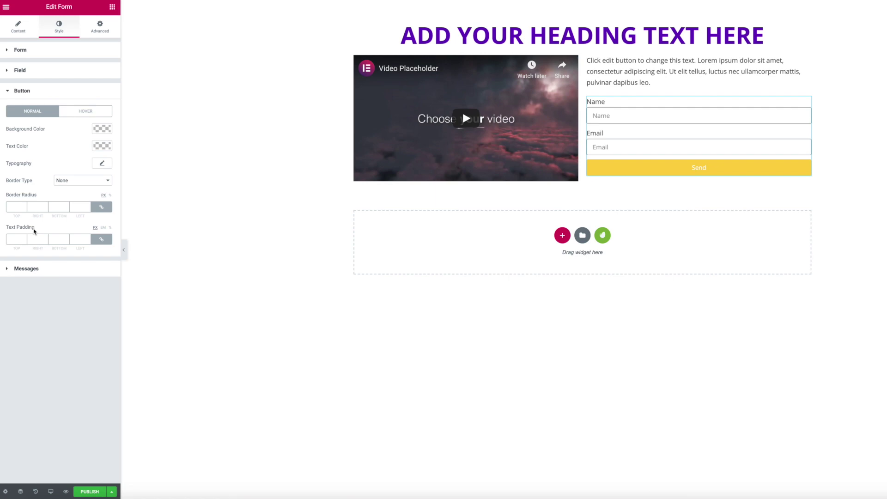
{"action": "left_click", "coordinate": [102, 129]}
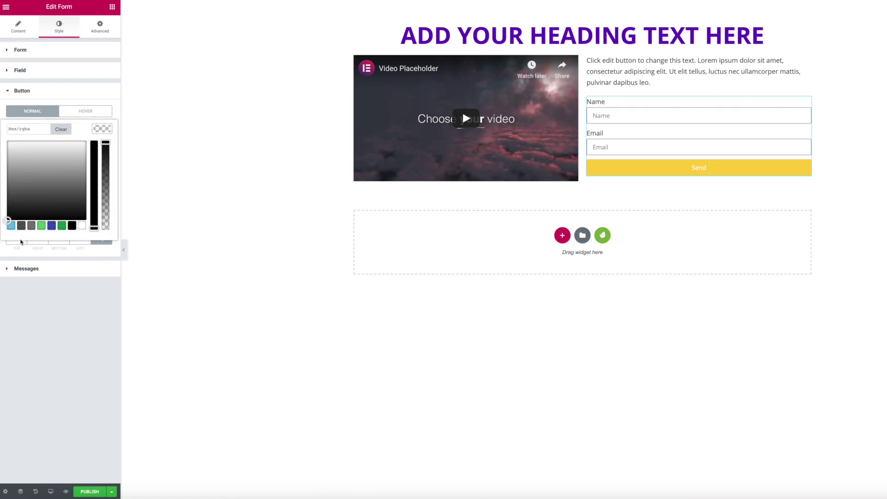
{"action": "left_click", "coordinate": [41, 226]}
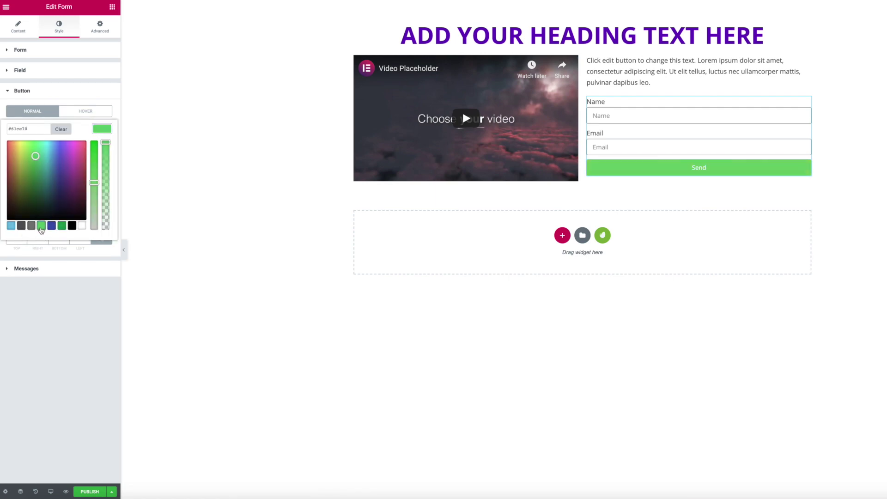
{"action": "left_click", "coordinate": [99, 129]}
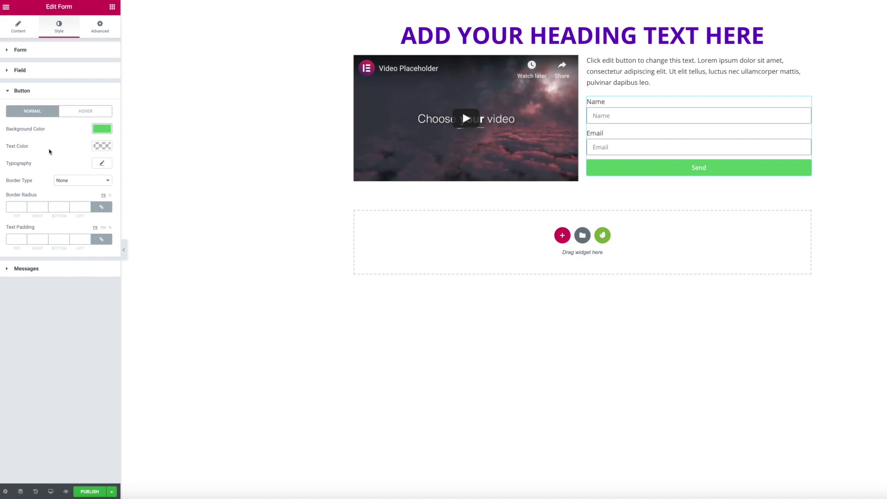
{"action": "left_click", "coordinate": [103, 164]}
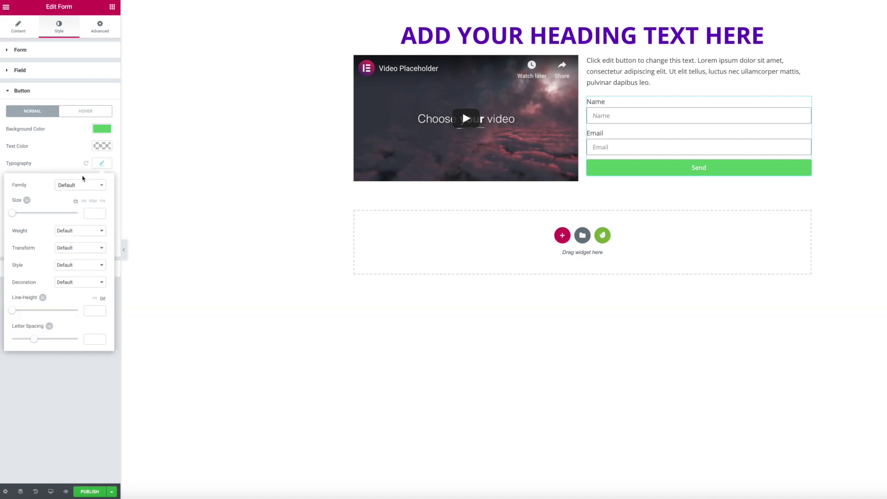
{"action": "left_click_drag", "start_coordinate": [18, 216], "coordinate": [20, 216]}
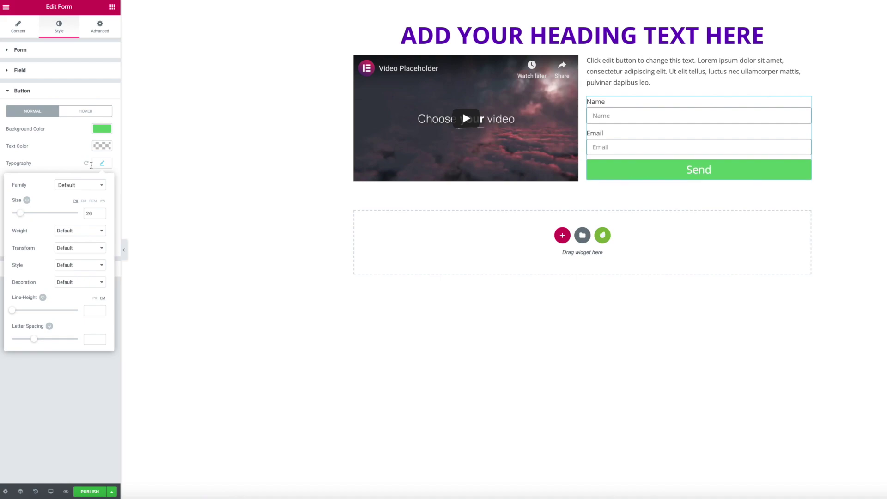
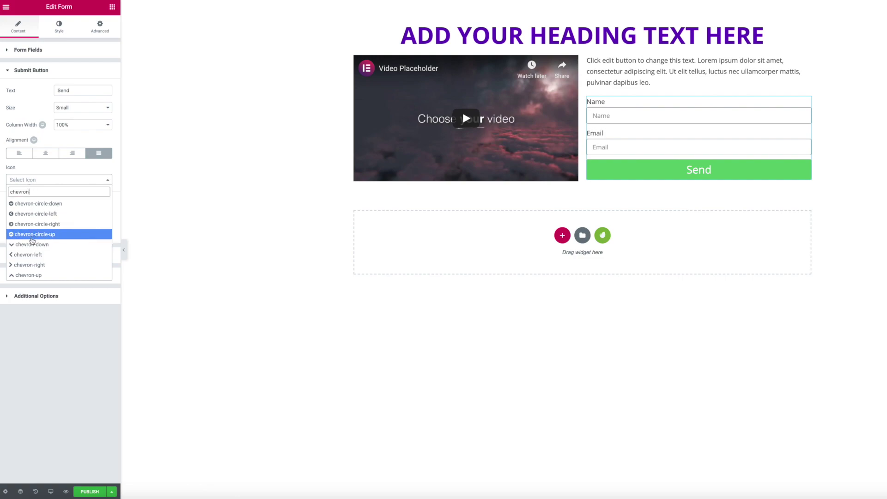
Give the submit button the chevron-circle-right icon with a spacing of 18 and the text JOIN THE WEBINAR
{"action": "left_click", "coordinate": [30, 225]}
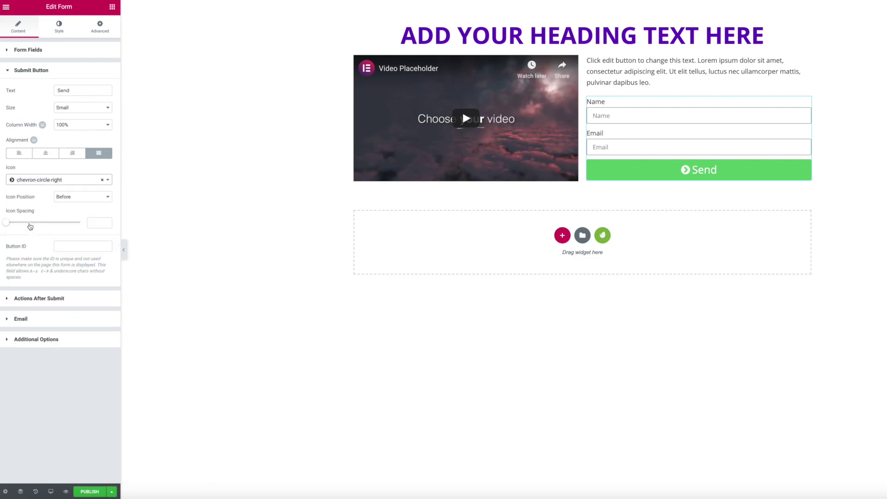
{"action": "double_click", "coordinate": [67, 90]}
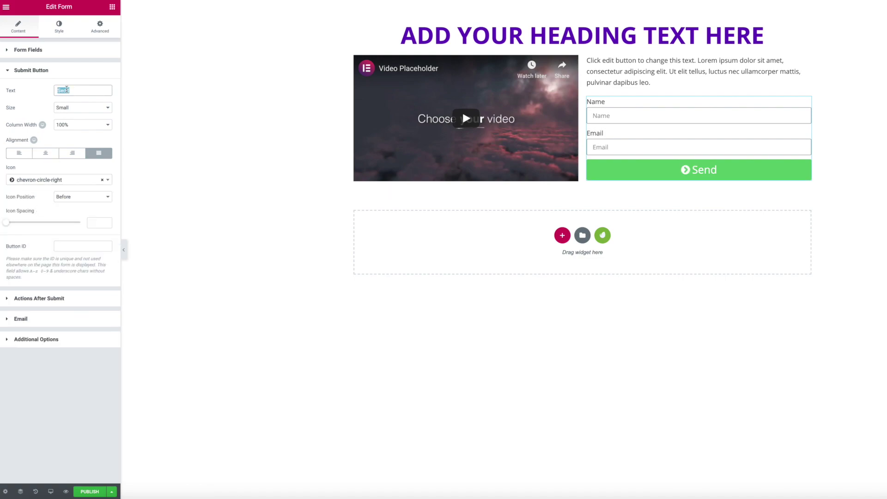
{"action": "type", "text": "JOIN THE "}
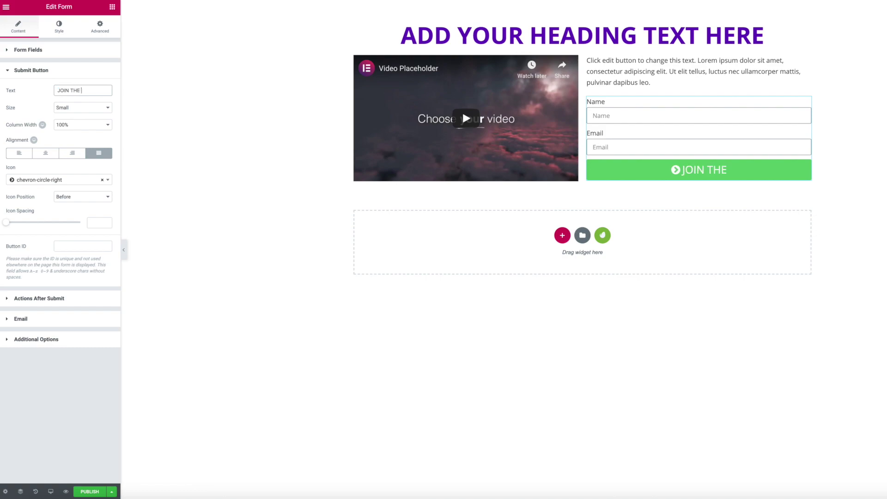
{"action": "type", "text": "WEBINAR"}
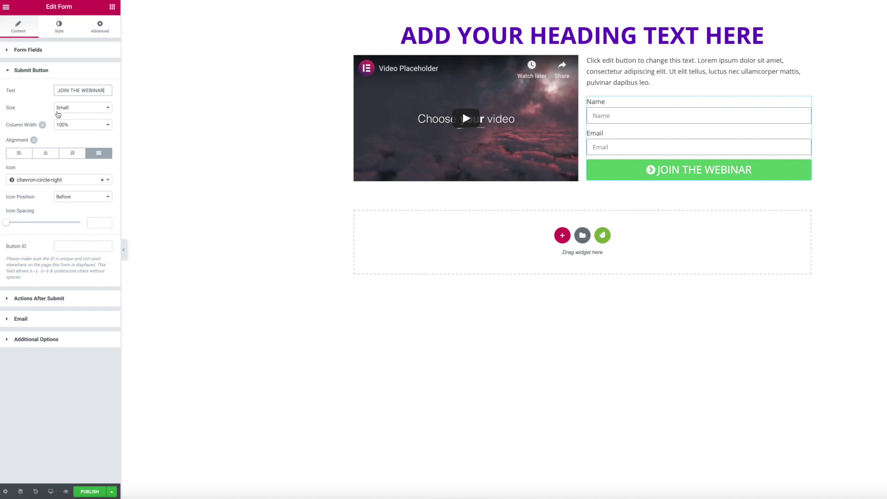
{"action": "left_click_drag", "start_coordinate": [7, 222], "coordinate": [32, 225]}
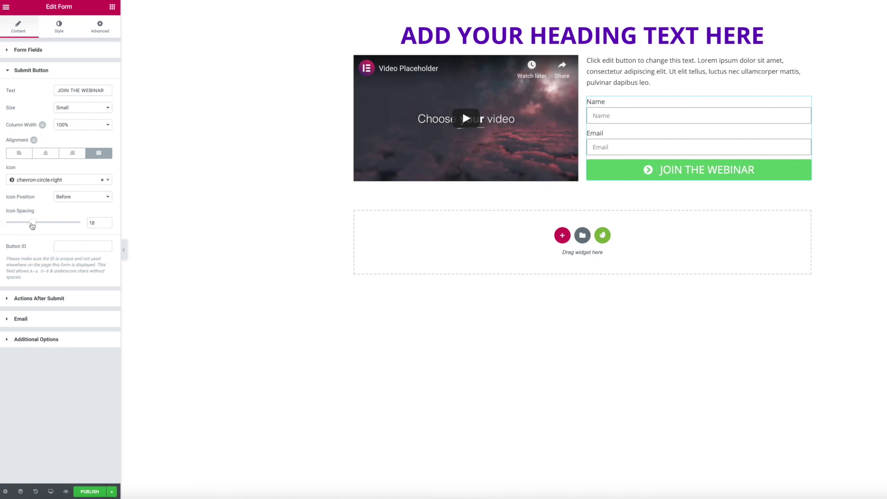
Set the submit button's text size to 24 px and its weight to Bold
{"action": "left_click", "coordinate": [44, 34]}
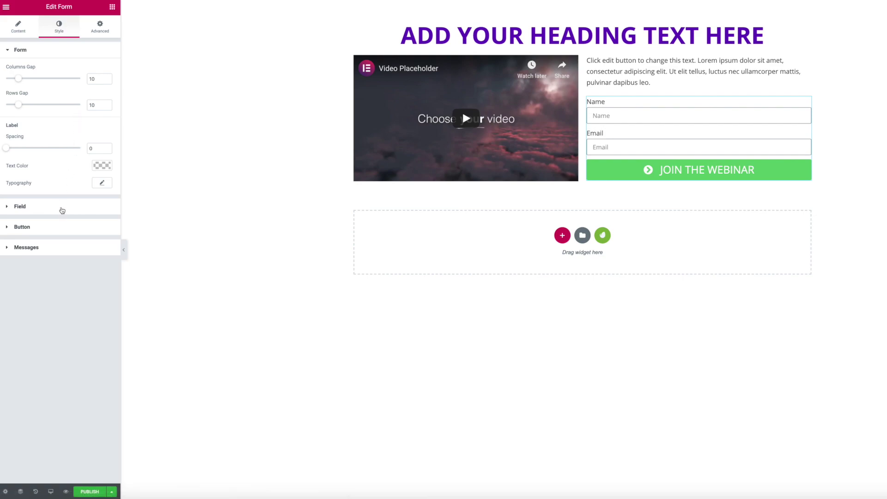
{"action": "left_click", "coordinate": [60, 228]}
{"action": "left_click", "coordinate": [103, 164]}
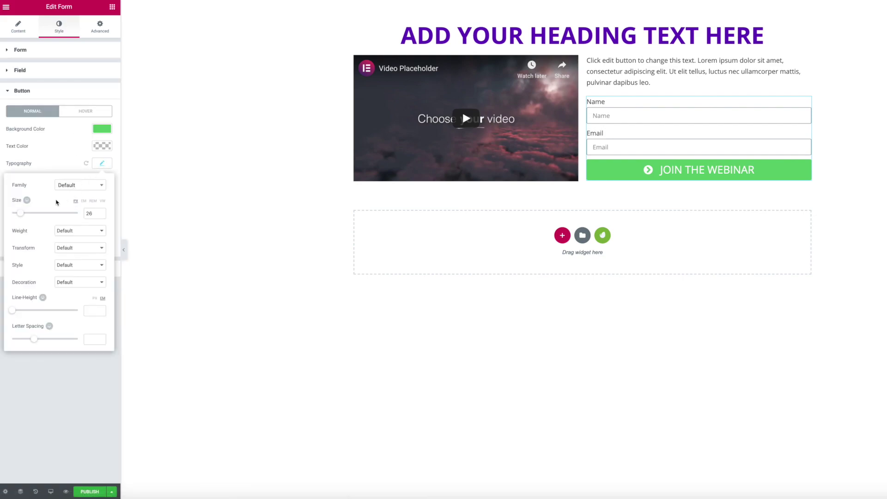
{"action": "left_click_drag", "start_coordinate": [23, 216], "coordinate": [22, 216]}
{"action": "left_click", "coordinate": [68, 229]}
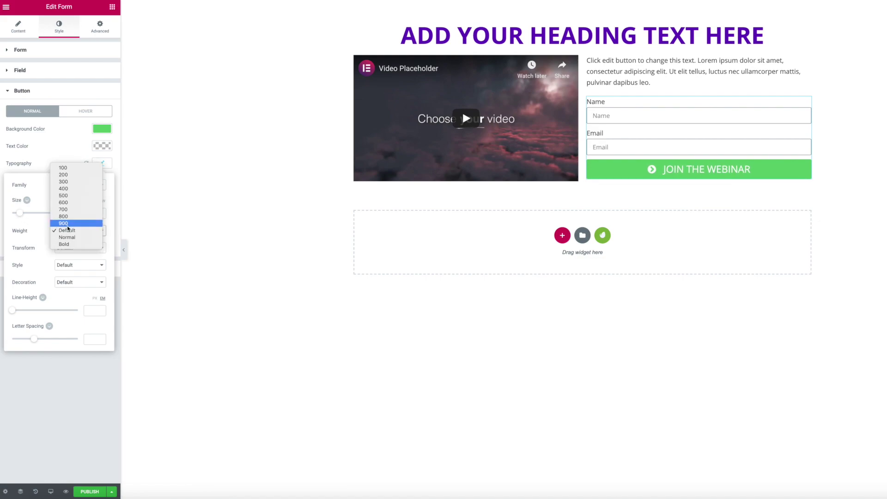
{"action": "left_click", "coordinate": [69, 244]}
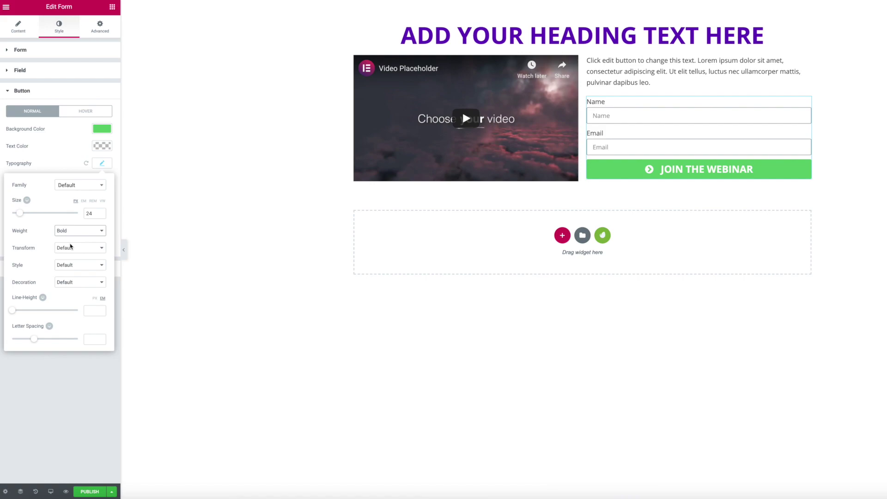
Find the Countdown widget by searching for "count" and place it between the heading and the video section
{"action": "left_click", "coordinate": [113, 8]}
{"action": "left_click", "coordinate": [76, 41]}
{"action": "type", "text": "count"}
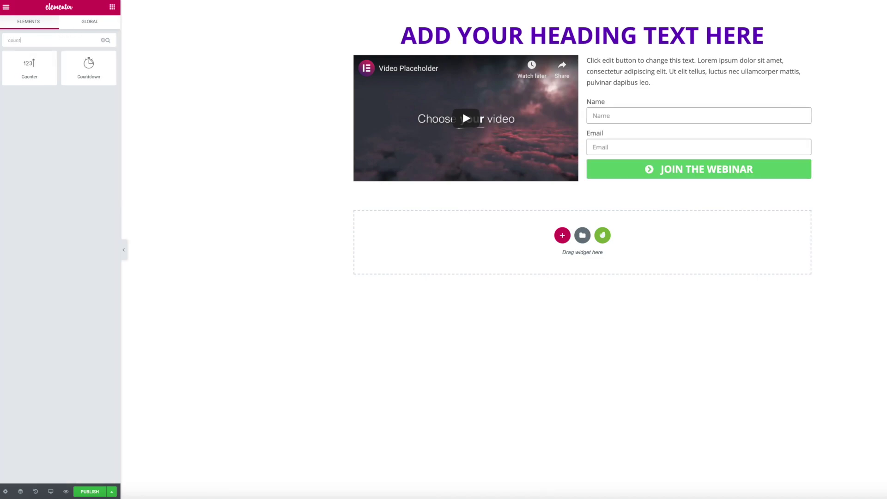
{"action": "left_click_drag", "start_coordinate": [88, 66], "coordinate": [584, 45]}
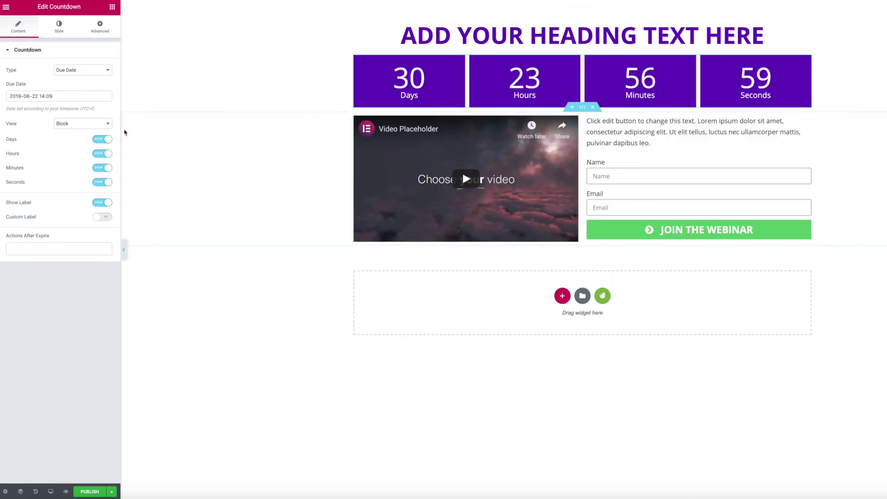
Hide the days in the countdown and reduce its container width to 45%
{"action": "left_click", "coordinate": [105, 140]}
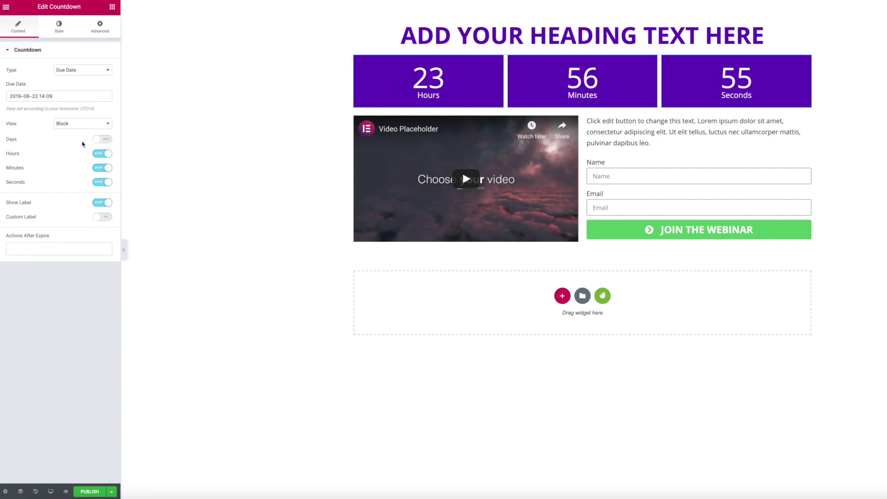
{"action": "left_click", "coordinate": [60, 27]}
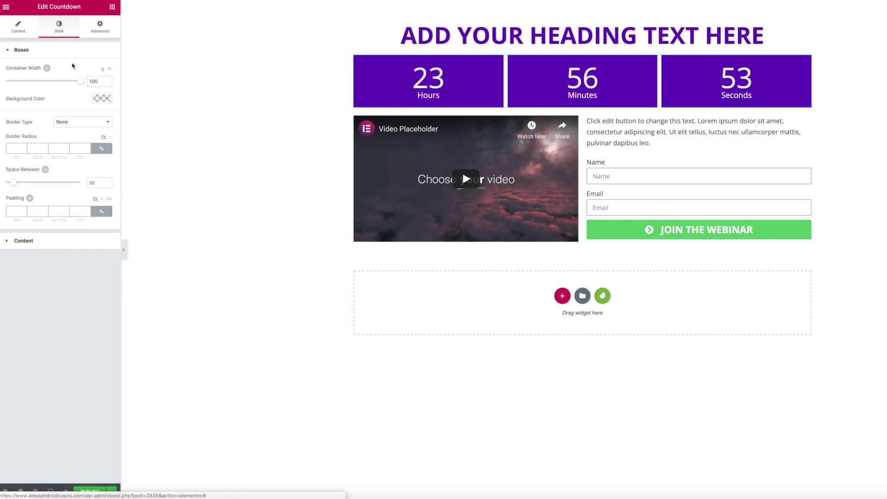
{"action": "left_click_drag", "start_coordinate": [80, 81], "coordinate": [42, 84]}
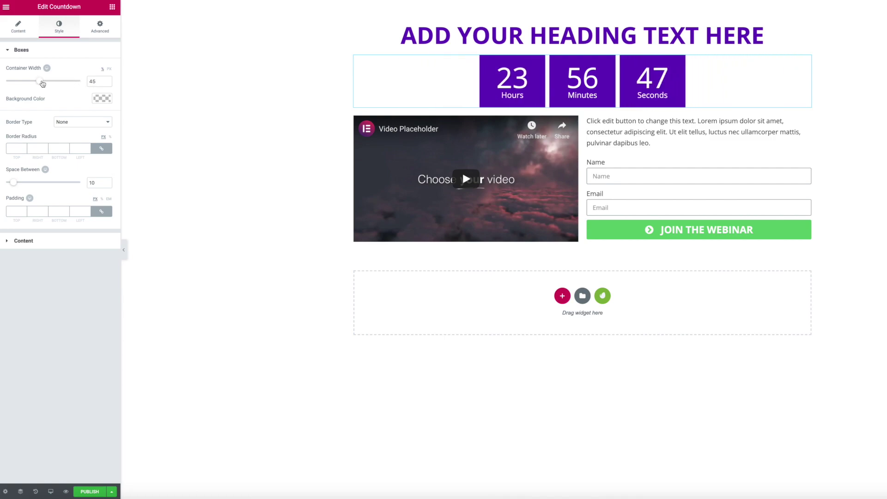
Set the countdown digits' text size to 33 px and make the label text slightly smaller
{"action": "left_click", "coordinate": [24, 241]}
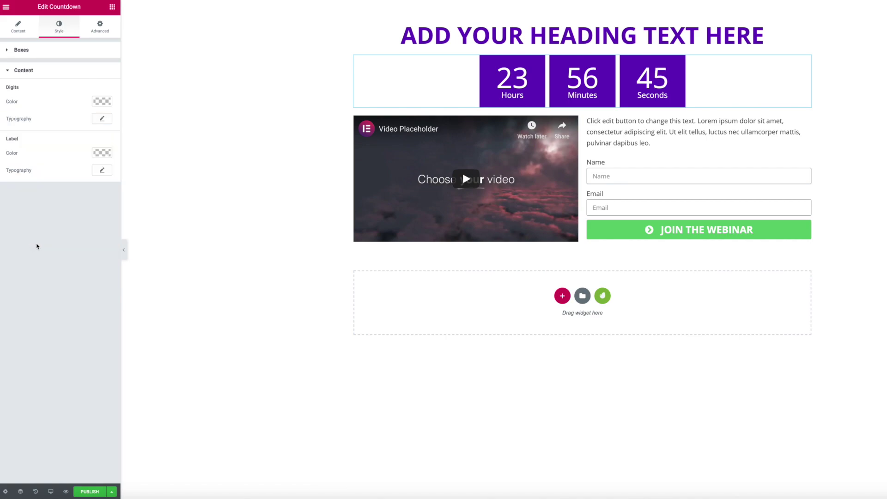
{"action": "left_click", "coordinate": [103, 119]}
{"action": "left_click_drag", "start_coordinate": [15, 170], "coordinate": [23, 171]}
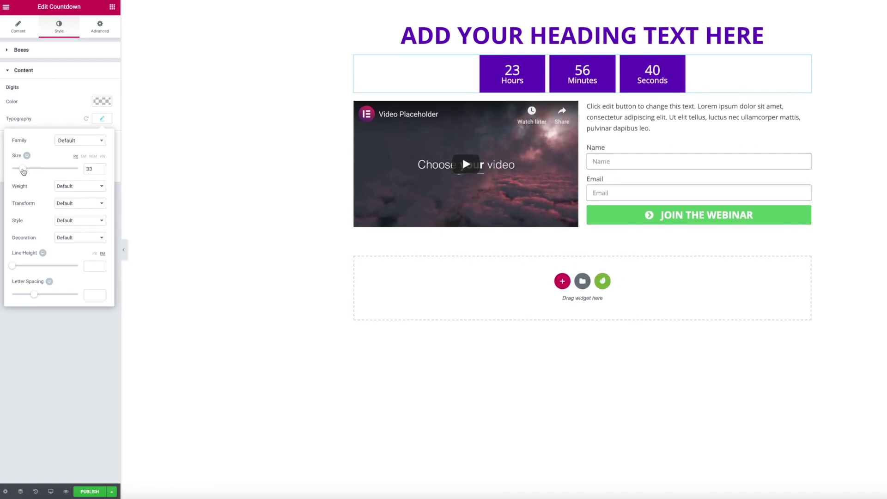
{"action": "left_click", "coordinate": [103, 120]}
{"action": "left_click", "coordinate": [101, 170]}
{"action": "left_click_drag", "start_coordinate": [11, 222], "coordinate": [16, 222]}
Set the countdown's container width to 39% and the space between its boxes to 30
{"action": "left_click", "coordinate": [102, 30]}
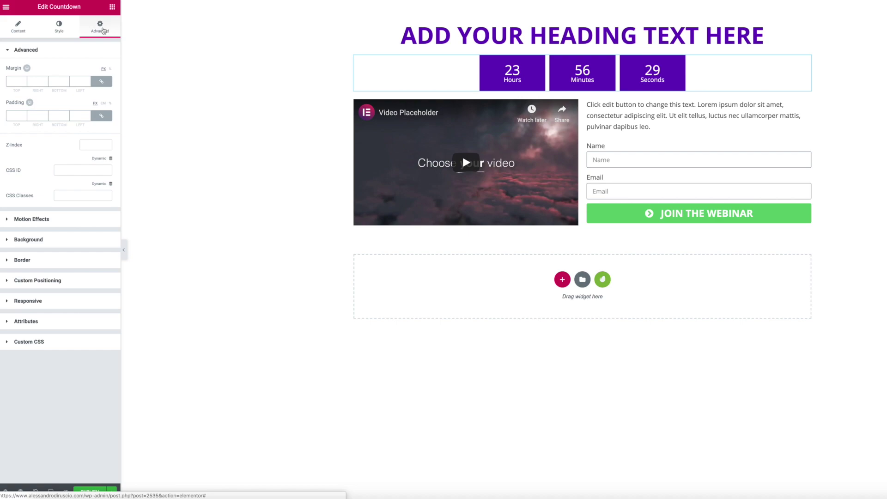
{"action": "left_click", "coordinate": [18, 29]}
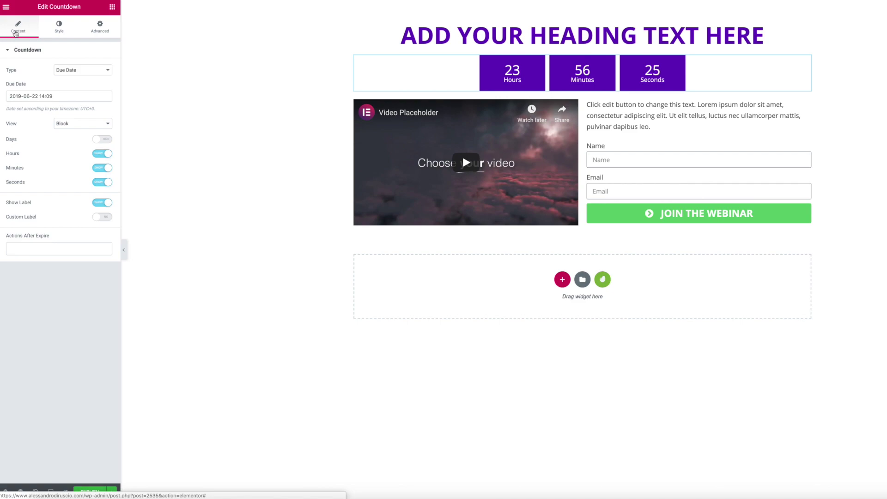
{"action": "left_click", "coordinate": [57, 29]}
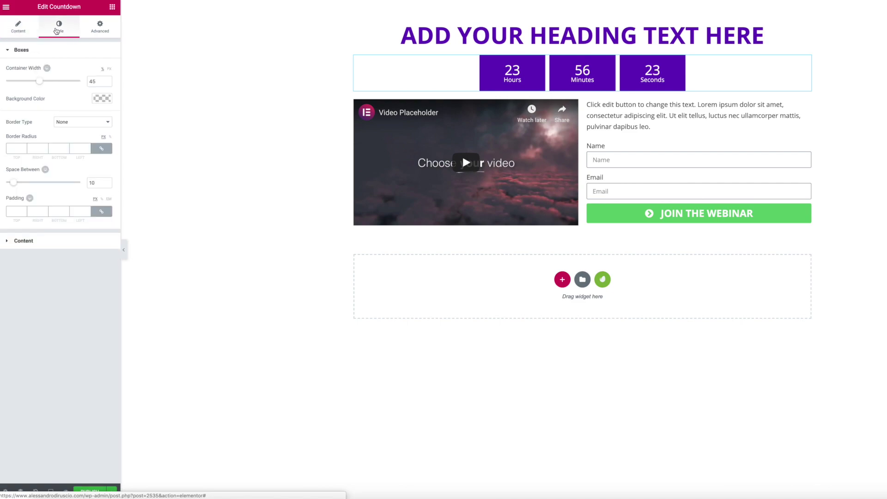
{"action": "left_click_drag", "start_coordinate": [14, 182], "coordinate": [54, 188]}
{"action": "left_click_drag", "start_coordinate": [39, 81], "coordinate": [34, 84]}
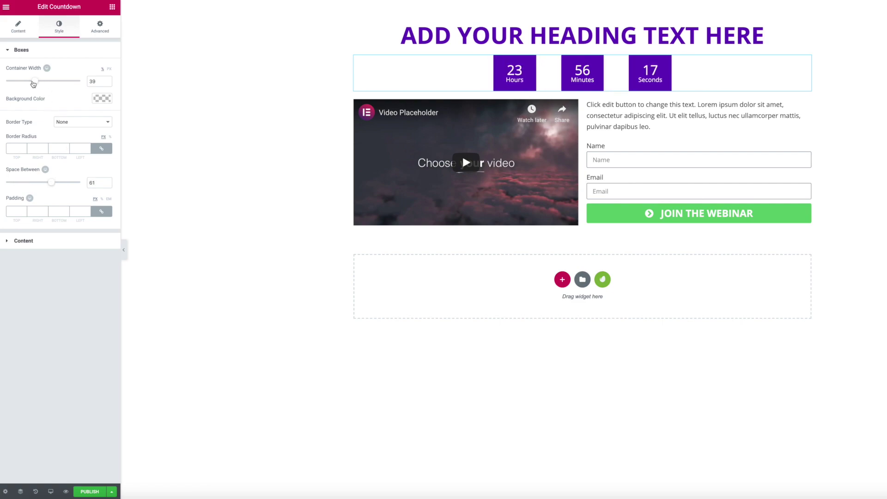
{"action": "left_click_drag", "start_coordinate": [52, 183], "coordinate": [27, 184]}
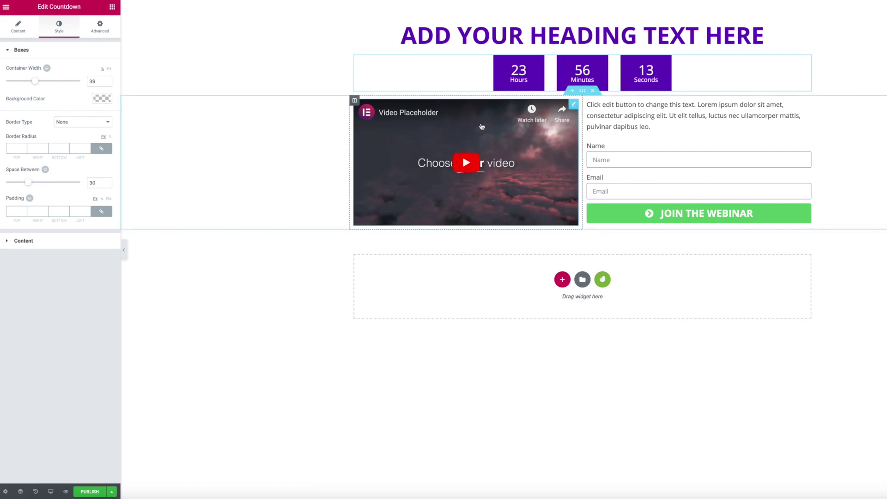
Insert a single-column section between the countdown and the video section, and narrow its boxed content width
{"action": "left_click", "coordinate": [573, 92]}
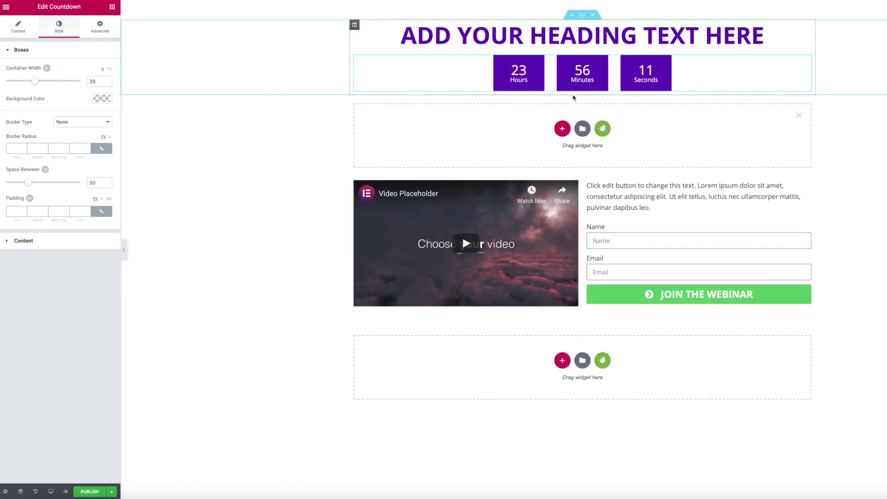
{"action": "left_click", "coordinate": [563, 131]}
{"action": "left_click", "coordinate": [472, 152]}
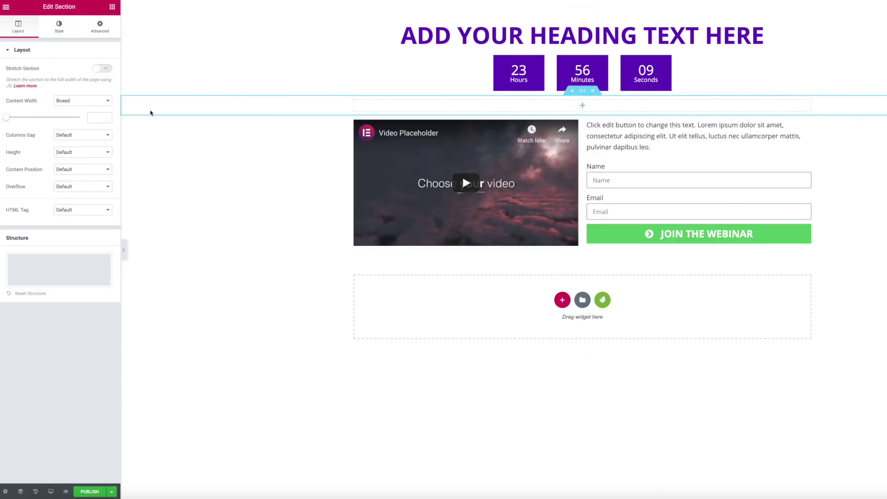
{"action": "left_click_drag", "start_coordinate": [1, 119], "coordinate": [25, 120]}
Find the Progress Bar widget by searching for "progr" and place it in the empty section below the countdown
{"action": "left_click", "coordinate": [111, 7]}
{"action": "left_click", "coordinate": [36, 40]}
{"action": "type", "text": "progr"}
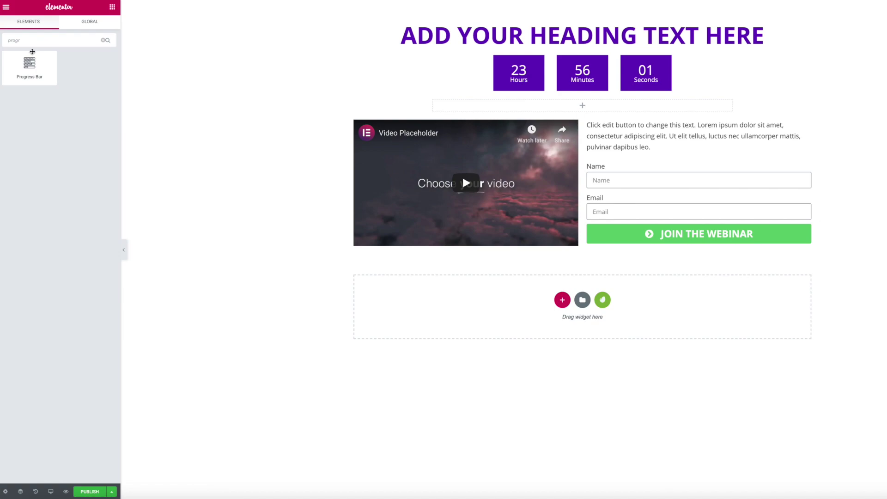
{"action": "left_click_drag", "start_coordinate": [29, 64], "coordinate": [596, 110]}
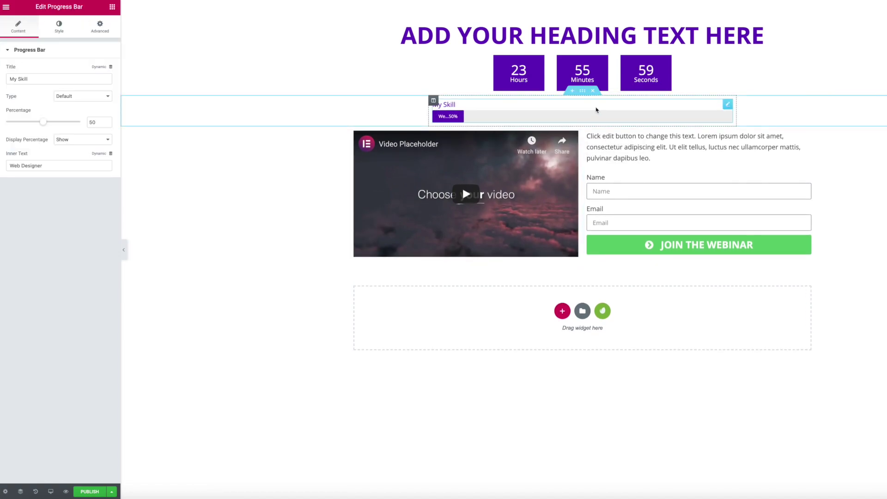
Set the progress bar's inner text to "Almost done..." and clear its title
{"action": "left_click", "coordinate": [27, 165]}
{"action": "key", "text": "ctrl+a"}
{"action": "type", "text": "Almost done..."}
{"action": "left_click", "coordinate": [30, 79]}
{"action": "key", "text": "ctrl+a"}
{"action": "key", "text": "BackSpace"}
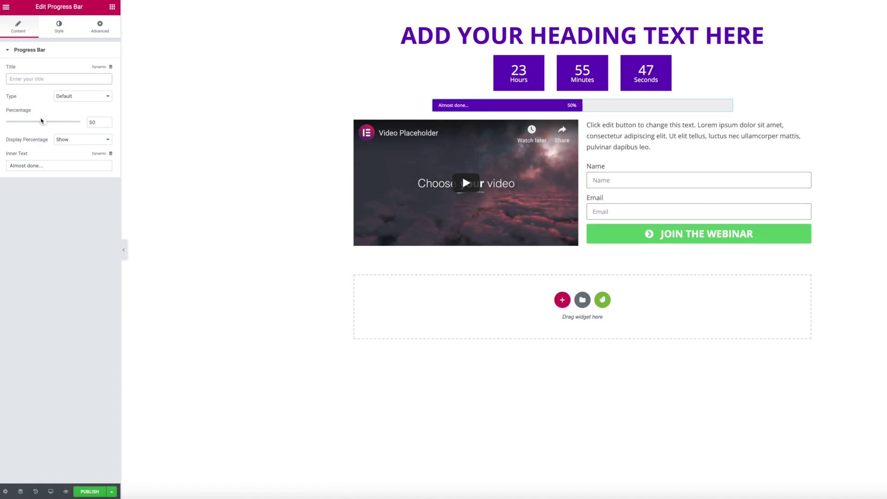
Change the progress bar's fill color to the green #61ce70 and view its title style options
{"action": "left_click", "coordinate": [61, 32]}
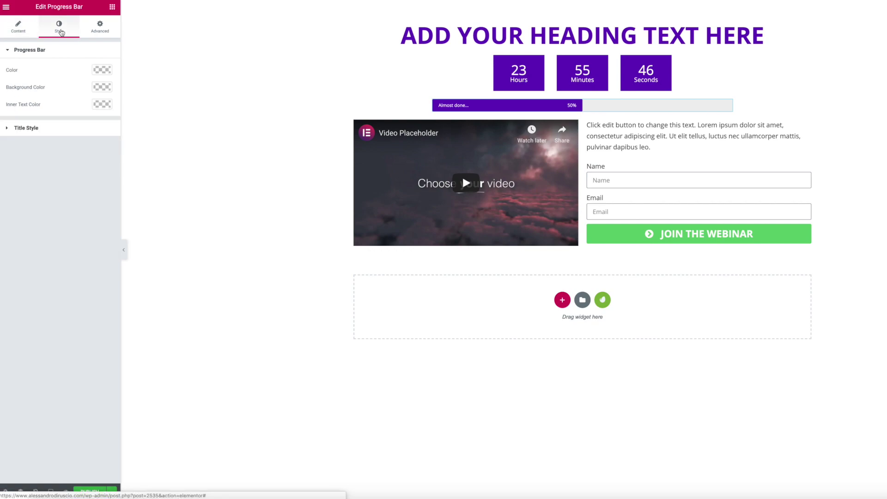
{"action": "left_click", "coordinate": [99, 72]}
{"action": "left_click", "coordinate": [41, 168]}
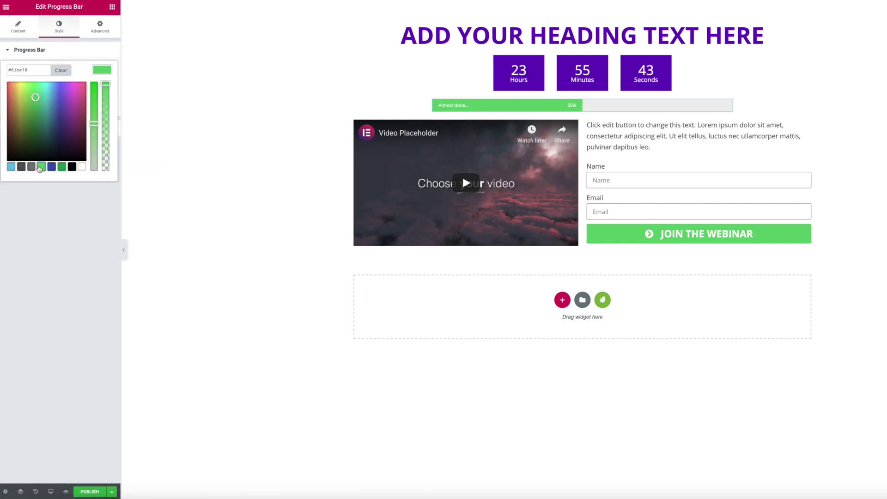
{"action": "left_click", "coordinate": [100, 72]}
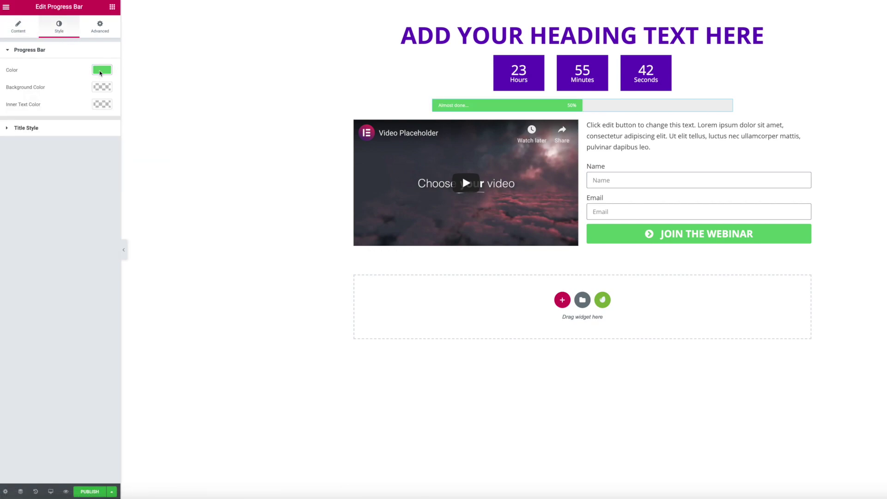
{"action": "left_click", "coordinate": [46, 128]}
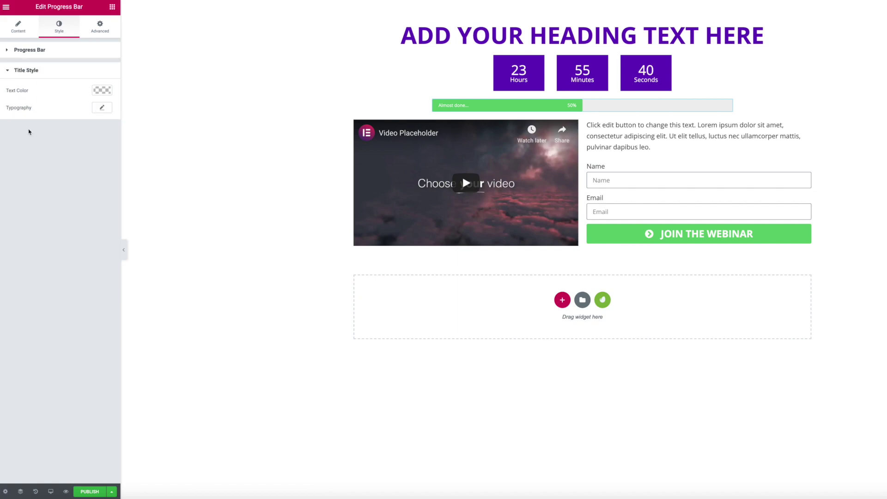
Browse the available widgets and add a single-column section below the video and form section
{"action": "left_click", "coordinate": [112, 6]}
{"action": "scroll", "coordinate": [60, 235], "scroll_direction": "down", "scroll_amount": 3}
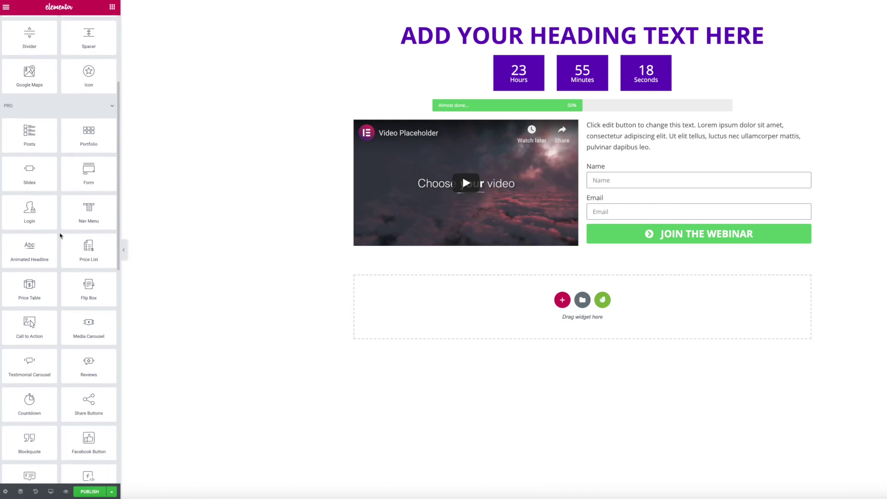
{"action": "scroll", "coordinate": [61, 235], "scroll_direction": "down", "scroll_amount": 2}
{"action": "scroll", "coordinate": [60, 236], "scroll_direction": "down", "scroll_amount": 2}
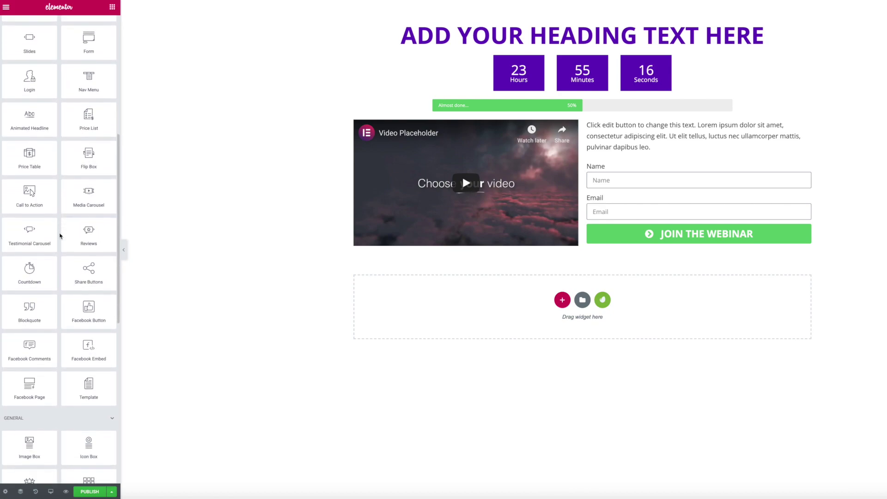
{"action": "left_click_drag", "start_coordinate": [60, 236], "coordinate": [560, 299]}
{"action": "left_click", "coordinate": [560, 299]}
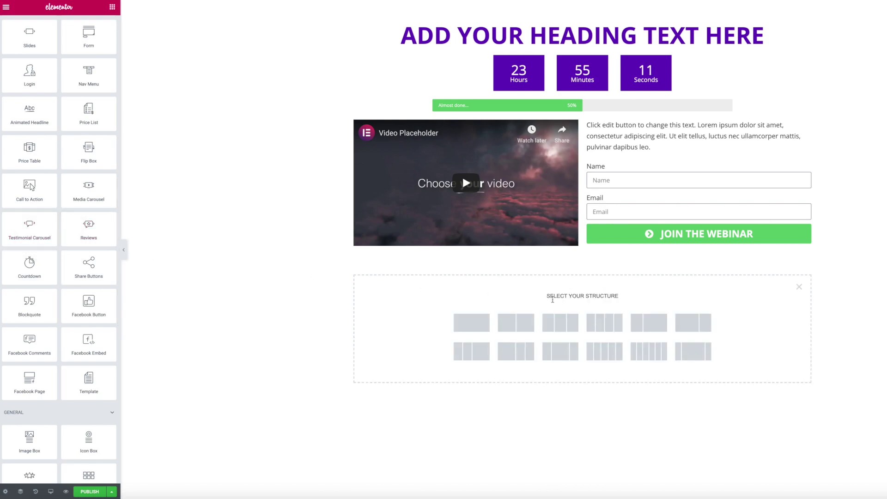
{"action": "left_click", "coordinate": [472, 323]}
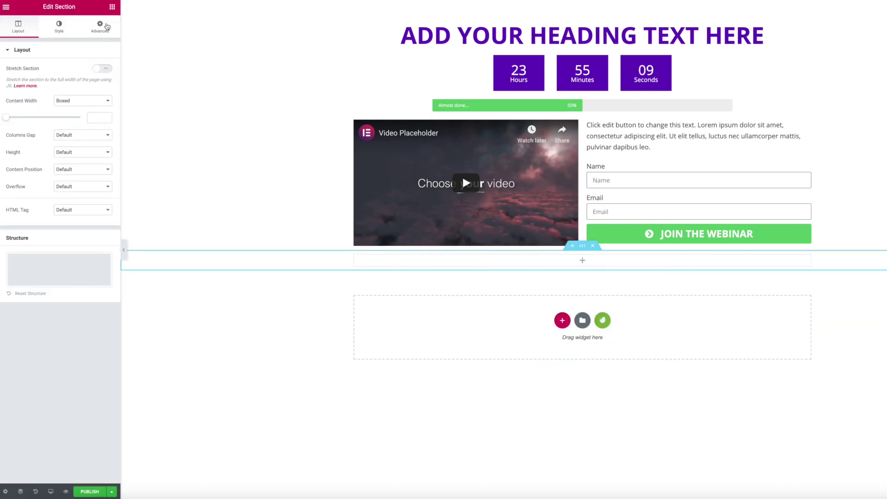
Place a Testimonial Carousel in the empty section below the video and page through to its third slide
{"action": "left_click", "coordinate": [111, 7]}
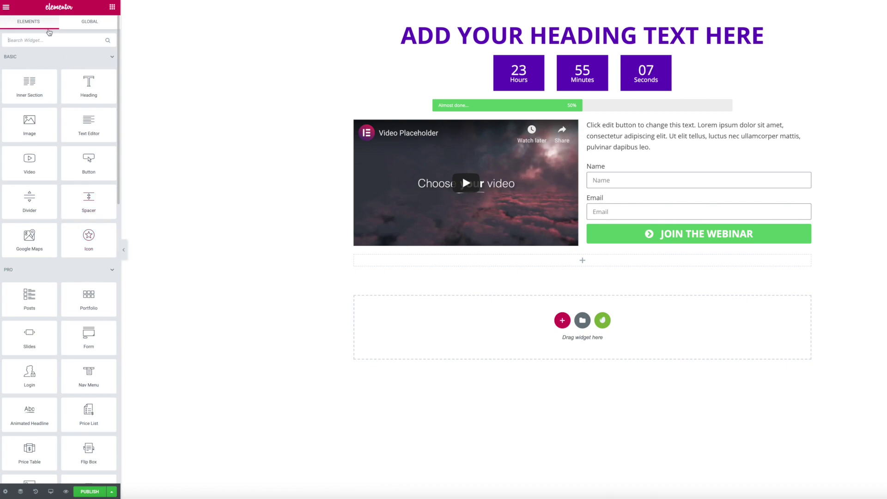
{"action": "scroll", "coordinate": [35, 277], "scroll_direction": "down", "scroll_amount": 5}
{"action": "left_click_drag", "start_coordinate": [35, 307], "coordinate": [594, 262]}
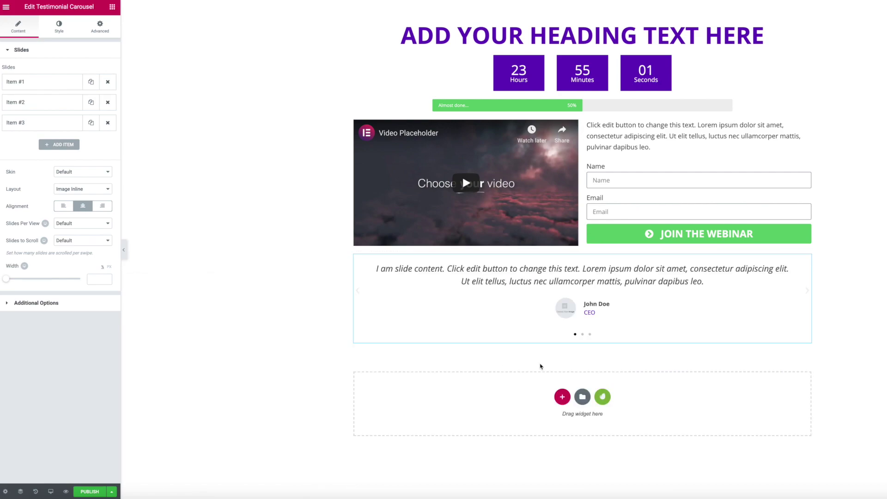
{"action": "left_click", "coordinate": [809, 292]}
{"action": "left_click", "coordinate": [808, 292]}
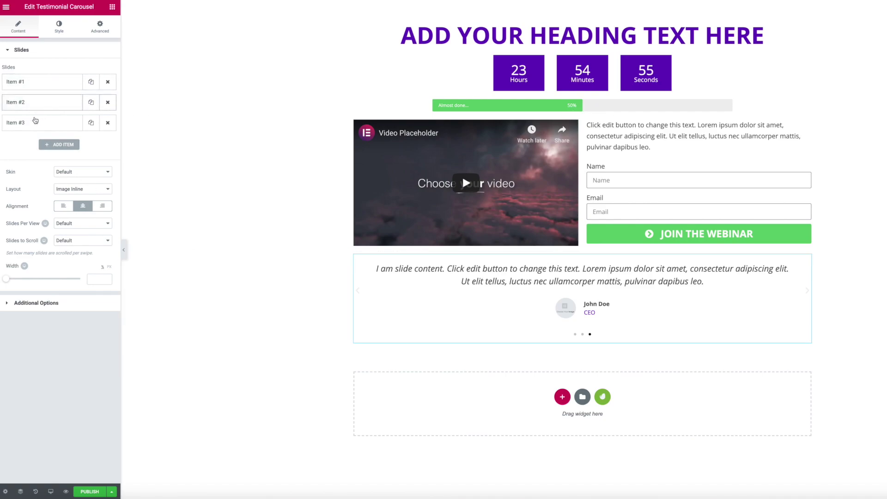
Give the page body a light grey textured background image from the media library
{"action": "left_click", "coordinate": [6, 491]}
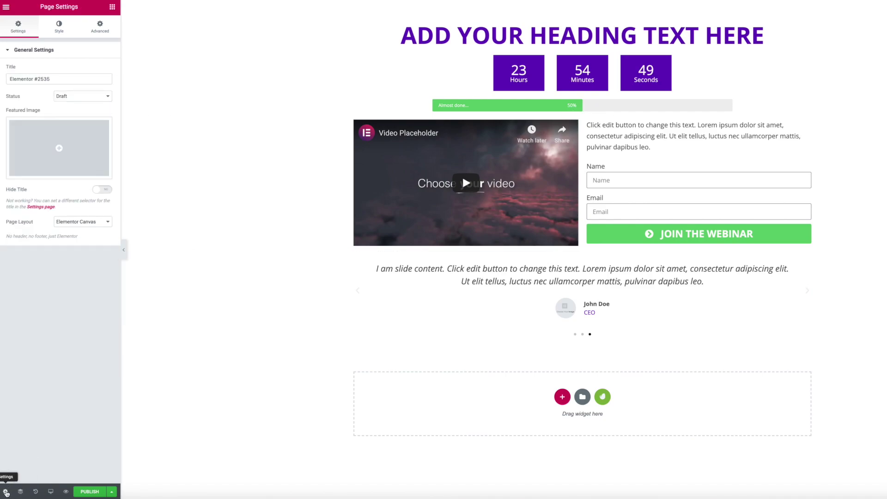
{"action": "left_click", "coordinate": [54, 32]}
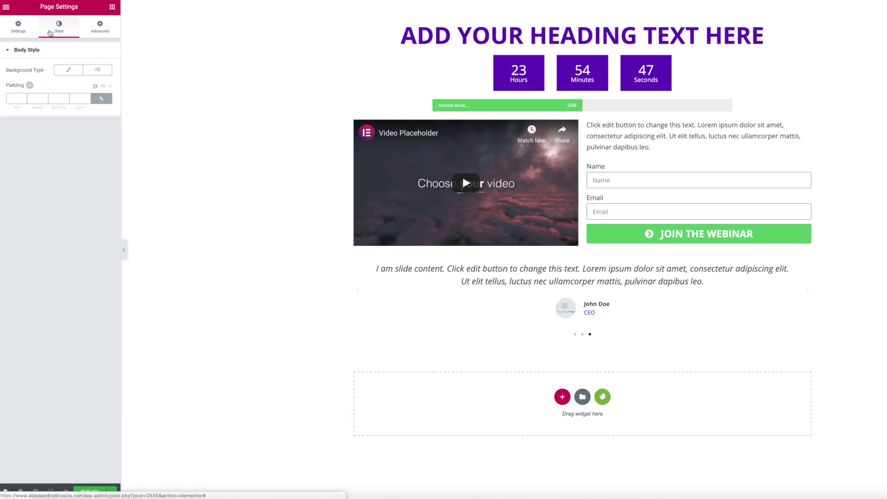
{"action": "left_click", "coordinate": [68, 70]}
{"action": "left_click", "coordinate": [59, 141]}
{"action": "scroll", "coordinate": [289, 226], "scroll_direction": "down", "scroll_amount": 3}
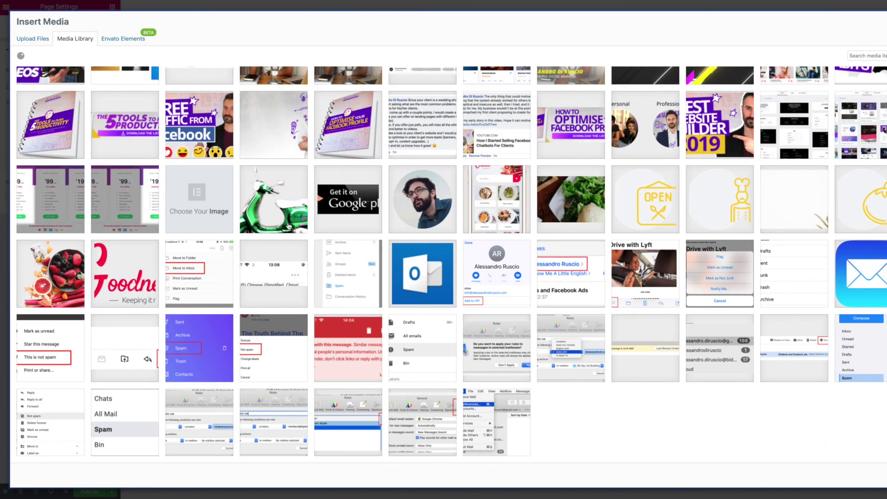
{"action": "scroll", "coordinate": [289, 226], "scroll_direction": "down", "scroll_amount": 10}
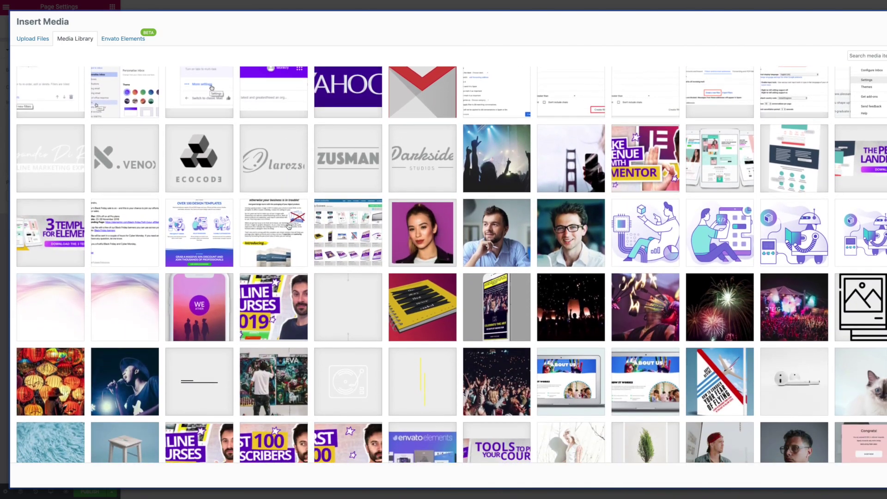
{"action": "scroll", "coordinate": [288, 226], "scroll_direction": "down", "scroll_amount": 12}
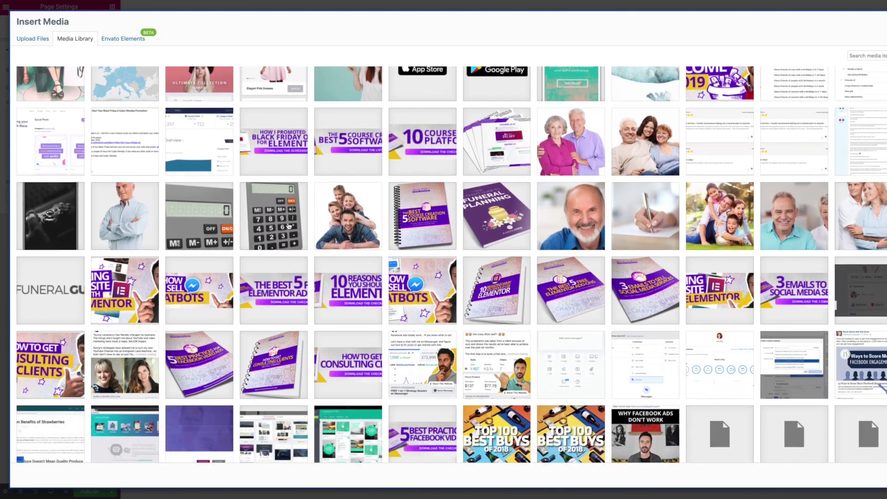
{"action": "scroll", "coordinate": [288, 226], "scroll_direction": "down", "scroll_amount": 12}
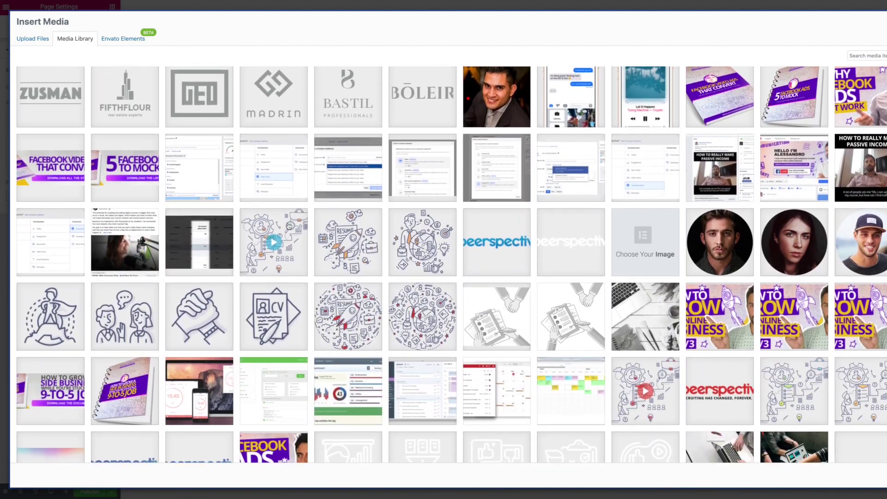
{"action": "scroll", "coordinate": [289, 226], "scroll_direction": "down", "scroll_amount": 5}
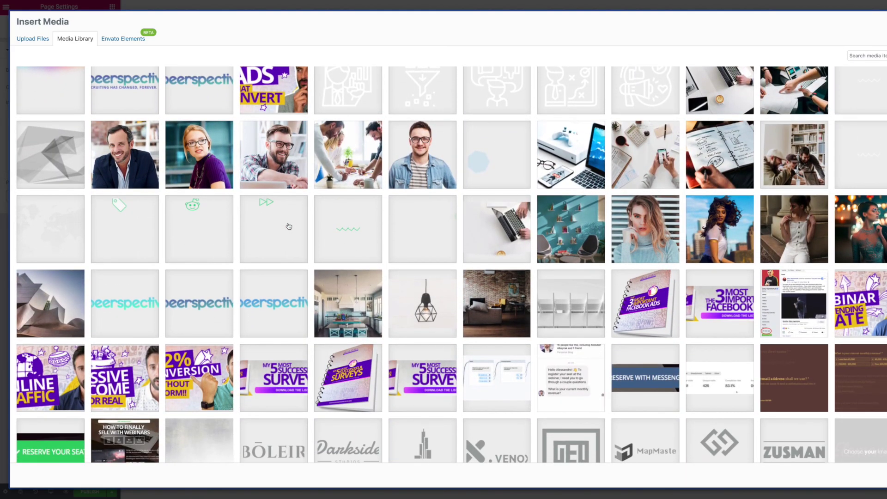
{"action": "scroll", "coordinate": [289, 226], "scroll_direction": "down", "scroll_amount": 4}
{"action": "left_click", "coordinate": [205, 281]}
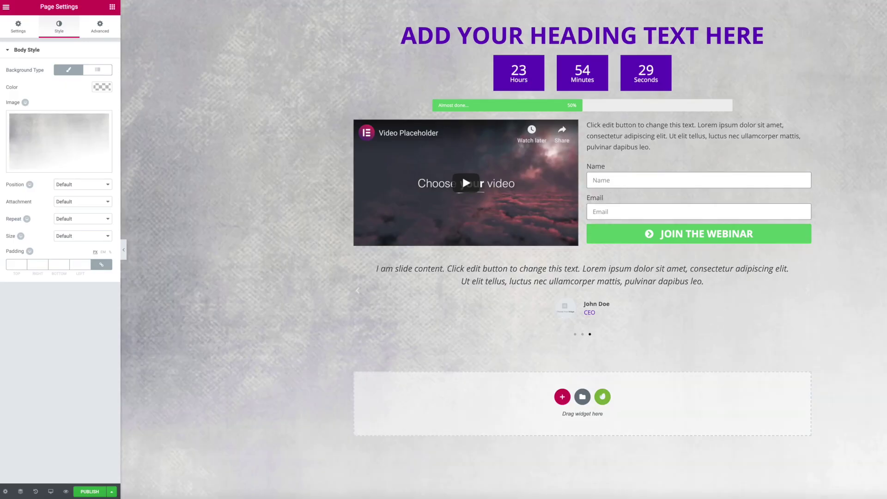
Keep the page background image's repeat at Default and set its size to Cover
{"action": "left_click", "coordinate": [71, 217]}
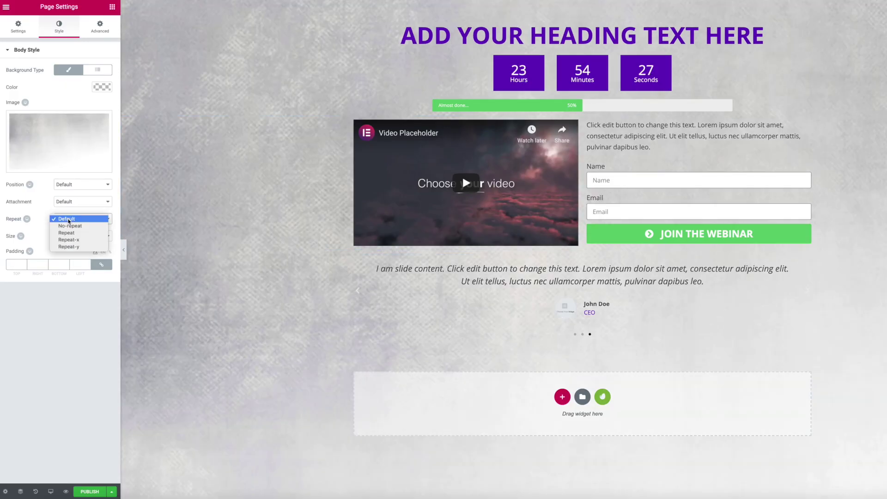
{"action": "left_click", "coordinate": [67, 219]}
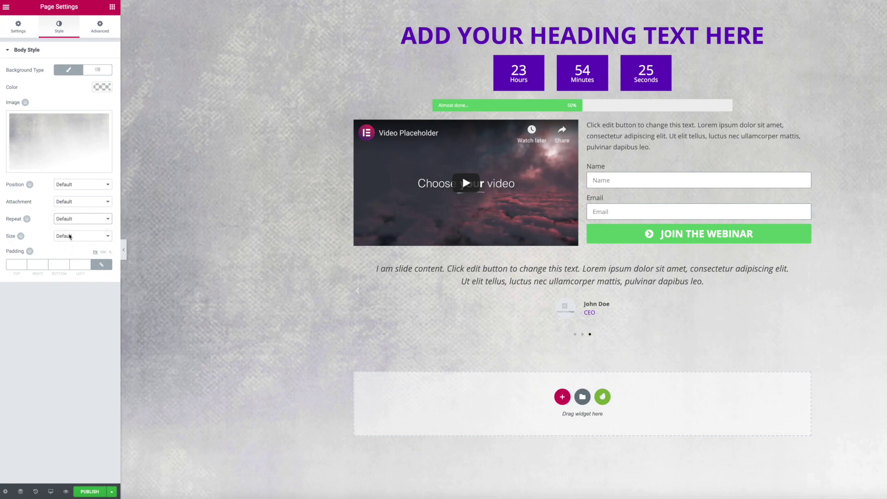
{"action": "left_click", "coordinate": [58, 236]}
{"action": "left_click", "coordinate": [69, 251]}
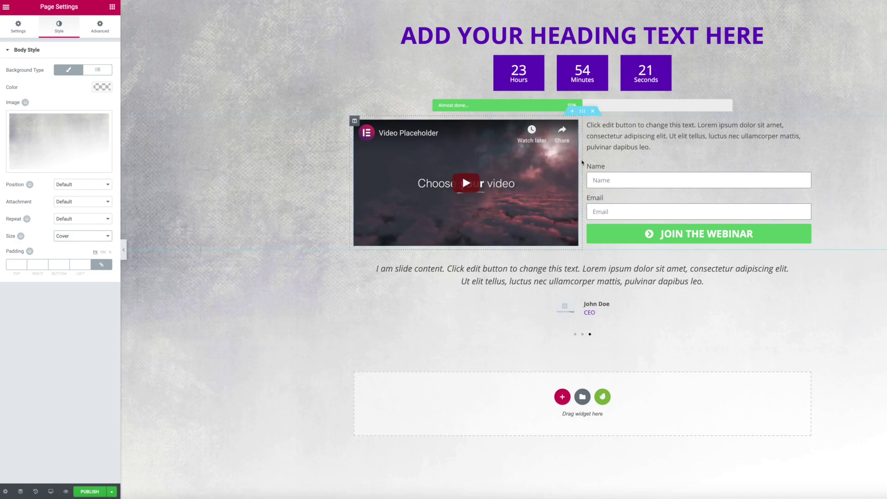
Unlink the margins of the video and form section and set its top margin to 40 px
{"action": "left_click", "coordinate": [583, 111]}
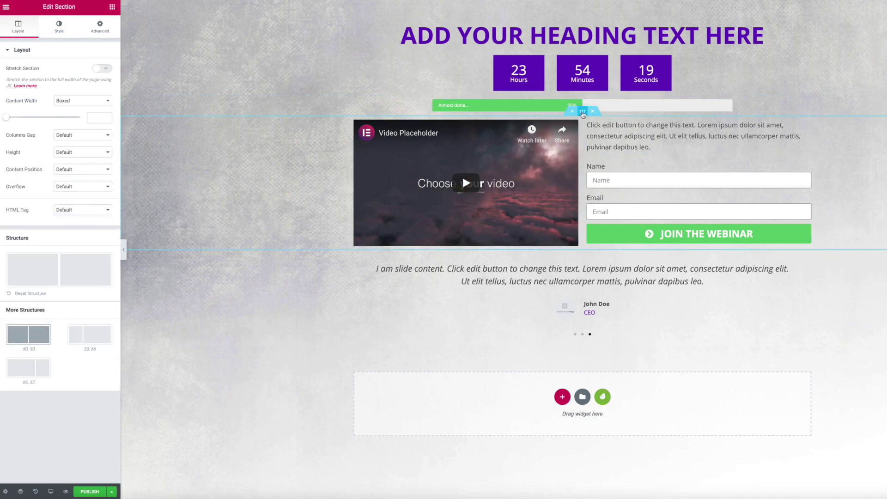
{"action": "left_click", "coordinate": [103, 29]}
{"action": "left_click", "coordinate": [101, 81]}
{"action": "left_click", "coordinate": [7, 81]}
{"action": "type", "text": "40"}
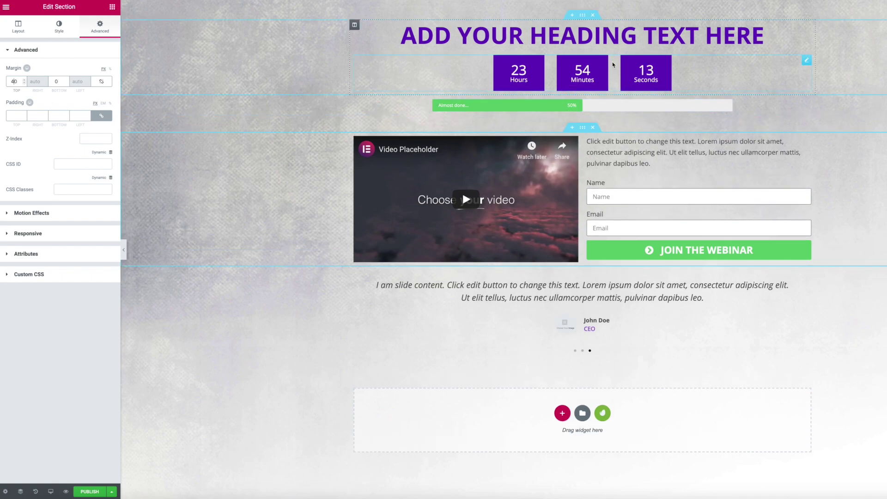
Unlink the countdown's margins and set its top margin to 20 px
{"action": "left_click", "coordinate": [786, 60]}
{"action": "left_click", "coordinate": [59, 27]}
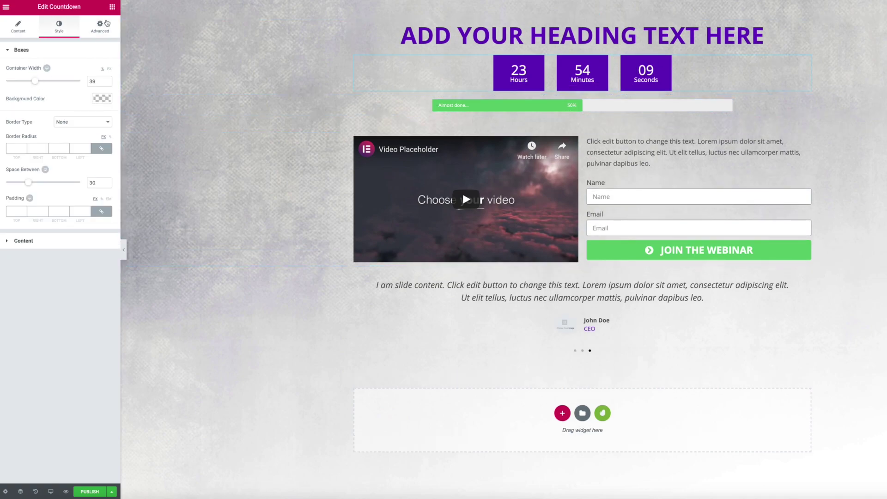
{"action": "left_click", "coordinate": [106, 24]}
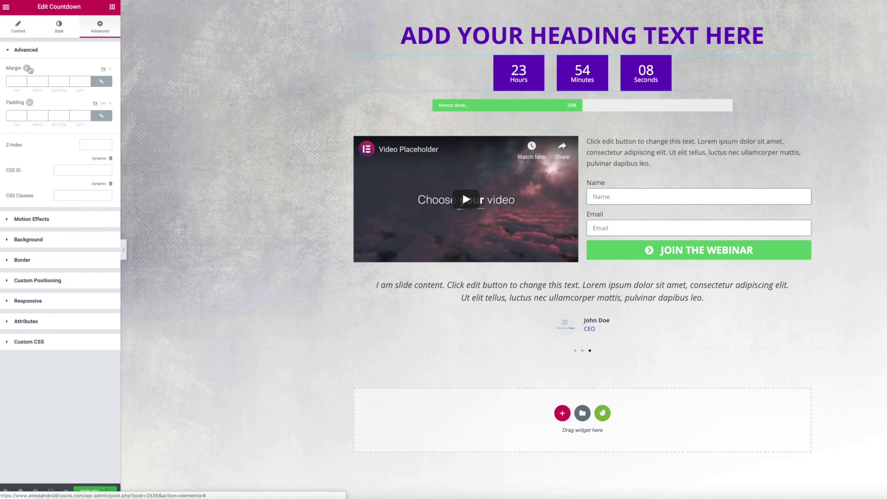
{"action": "left_click", "coordinate": [101, 81]}
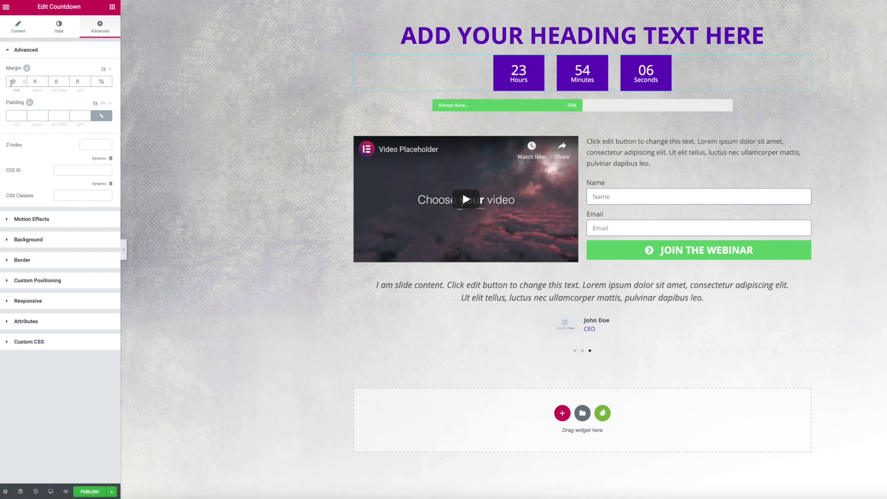
{"action": "type", "text": "20"}
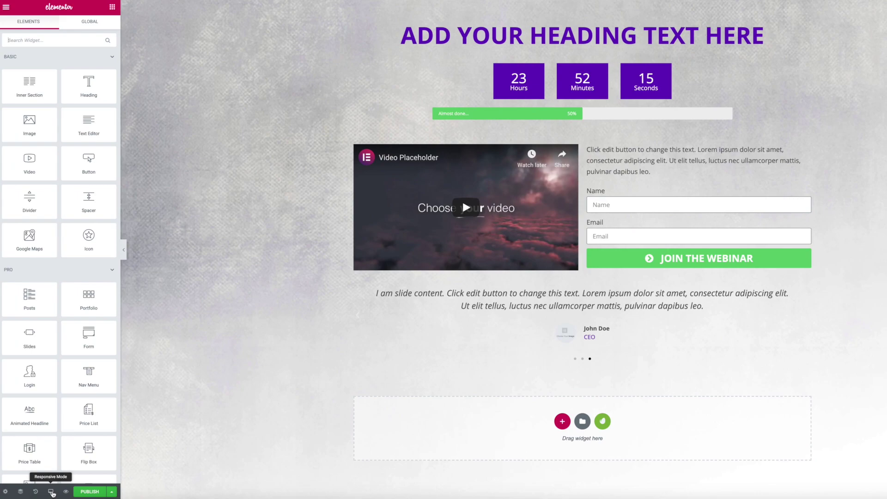
Switch to the tablet preview and set the video column's width to 100%
{"action": "left_click", "coordinate": [51, 492]}
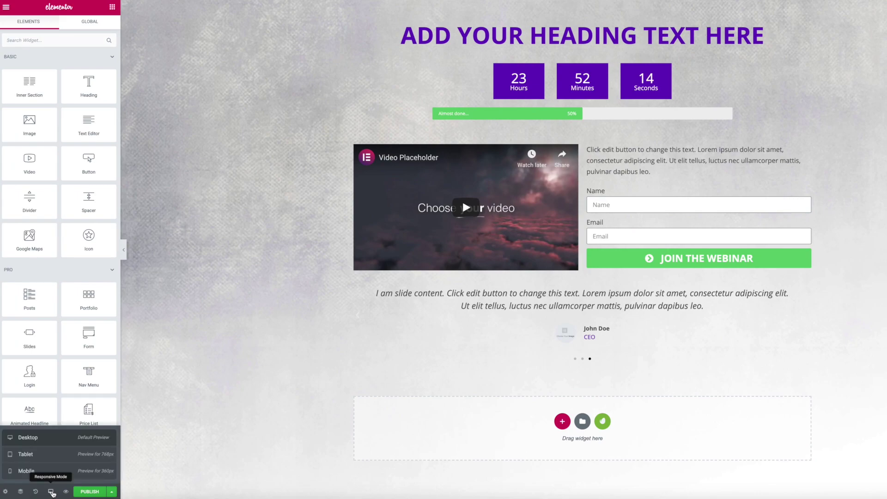
{"action": "left_click", "coordinate": [44, 455]}
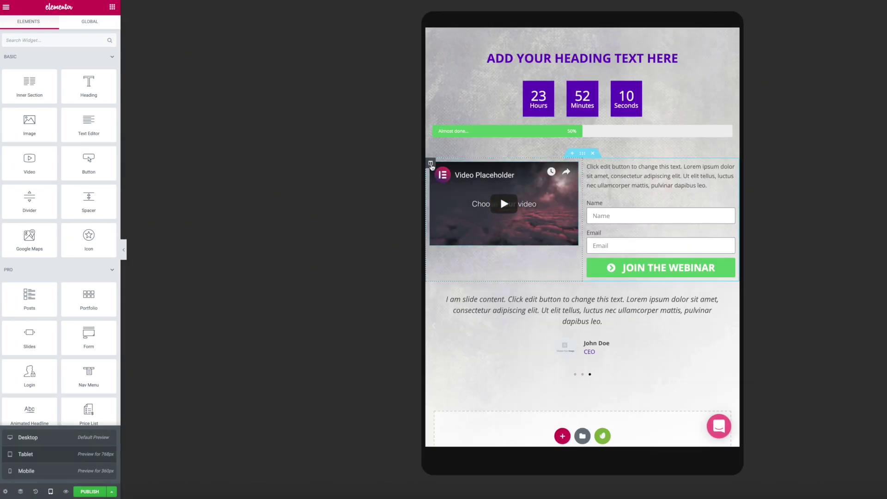
{"action": "left_click", "coordinate": [430, 164]}
{"action": "left_click", "coordinate": [91, 68]}
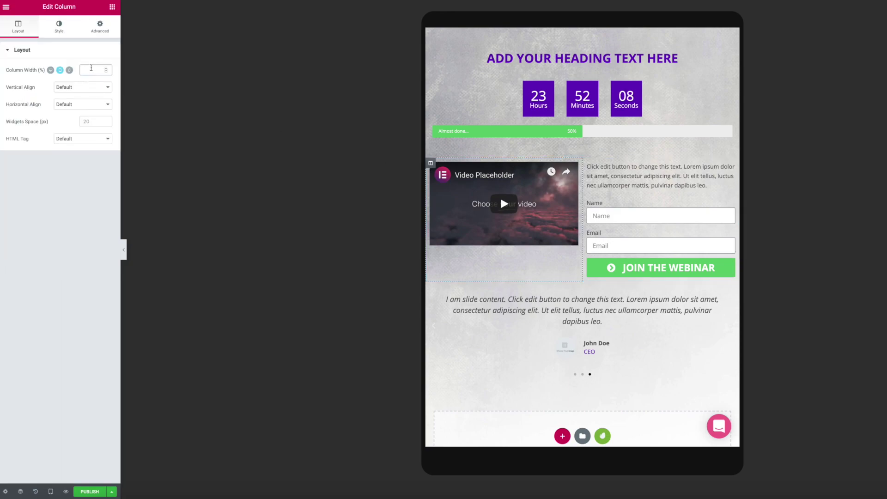
{"action": "type", "text": "100"}
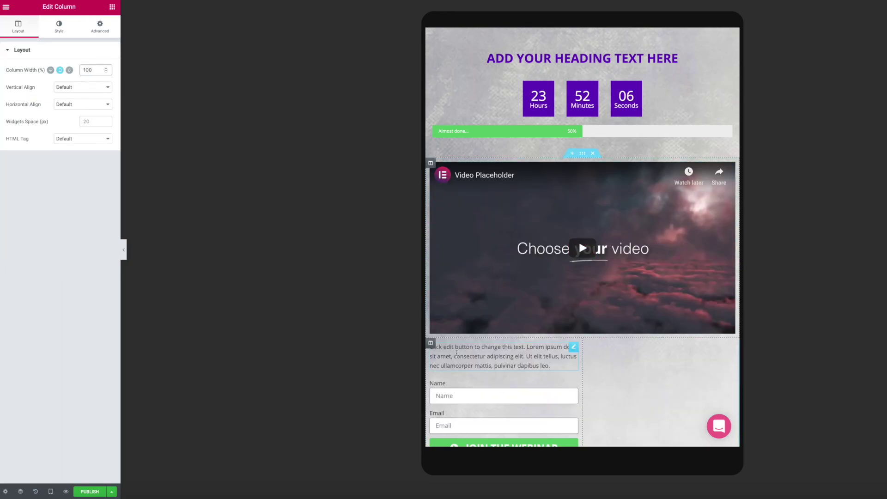
Set the opt-in form column's tablet width to 100% and check the tablet layout down the page
{"action": "left_click", "coordinate": [431, 343]}
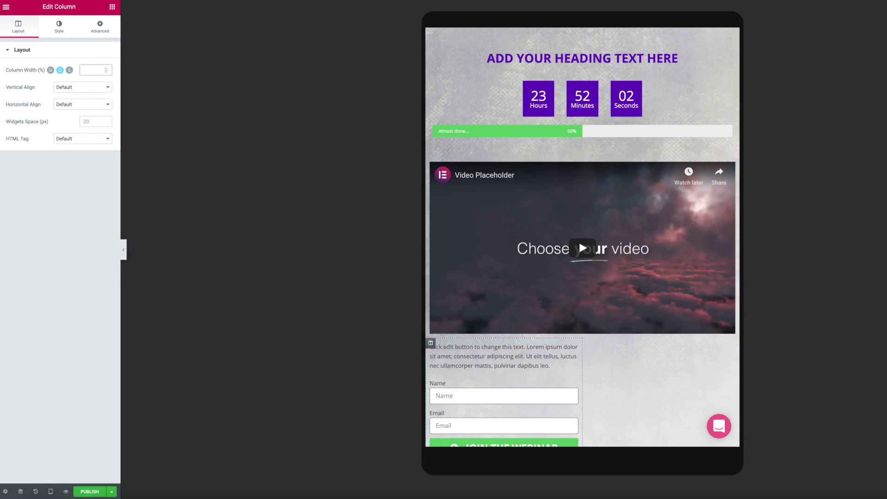
{"action": "type", "text": "100"}
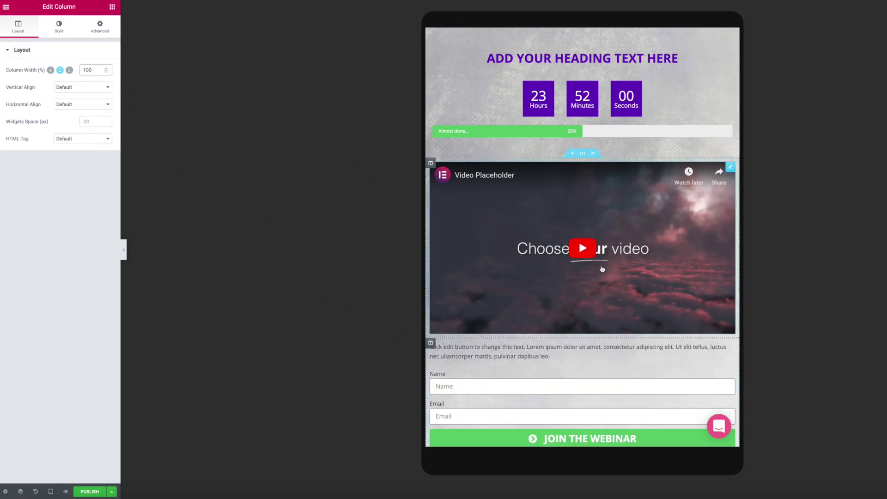
{"action": "scroll", "coordinate": [609, 271], "scroll_direction": "down", "scroll_amount": 4}
{"action": "scroll", "coordinate": [577, 264], "scroll_direction": "up", "scroll_amount": 4}
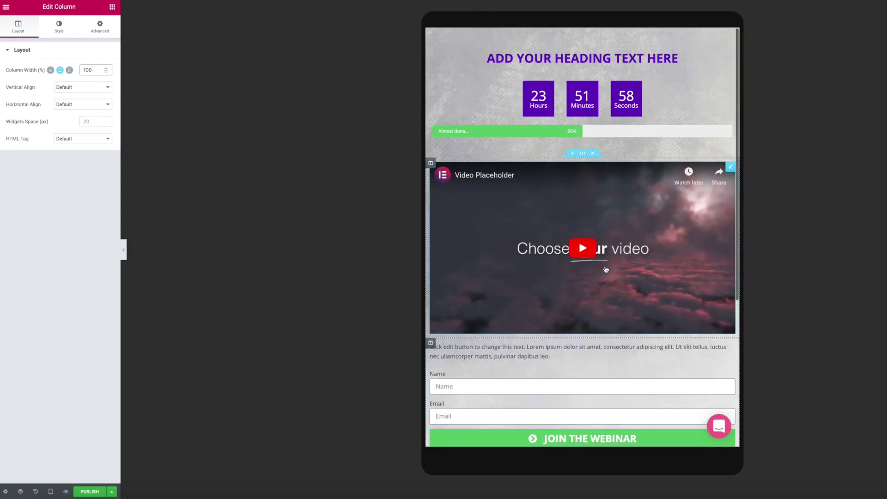
Switch to the mobile preview and increase the countdown's container width so its boxes are wider
{"action": "left_click", "coordinate": [51, 491]}
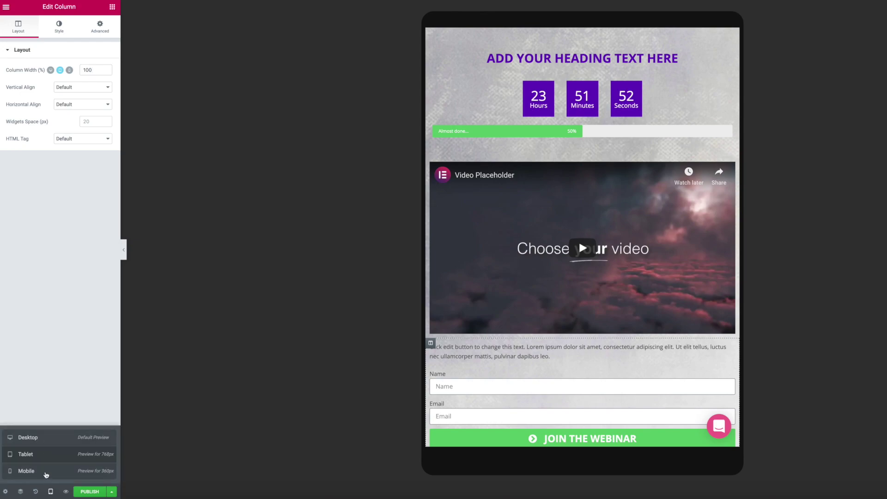
{"action": "left_click", "coordinate": [46, 475]}
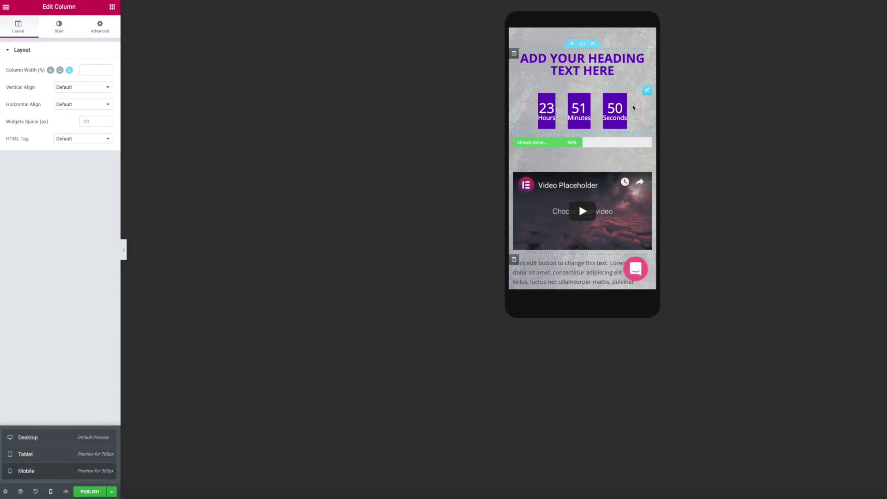
{"action": "left_click", "coordinate": [648, 90]}
{"action": "left_click", "coordinate": [100, 29]}
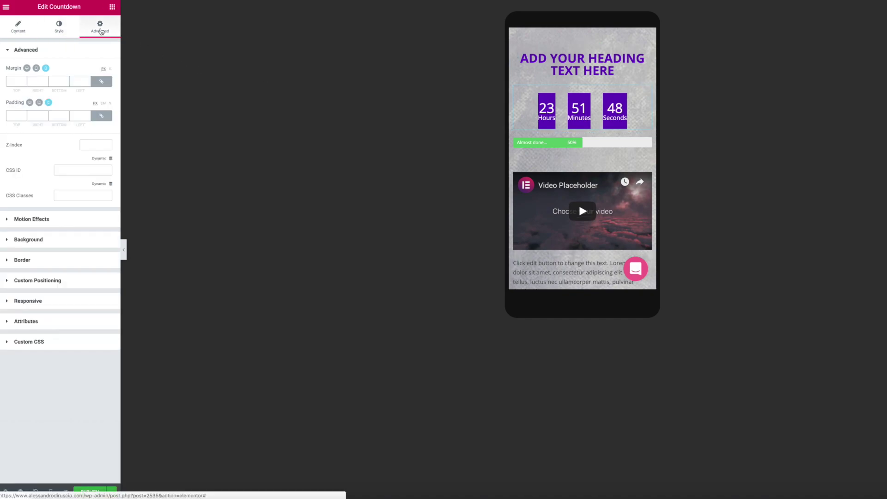
{"action": "left_click", "coordinate": [58, 27]}
{"action": "left_click_drag", "start_coordinate": [6, 81], "coordinate": [71, 84]}
Set the heading's mobile font size to 38 px
{"action": "left_click", "coordinate": [591, 65]}
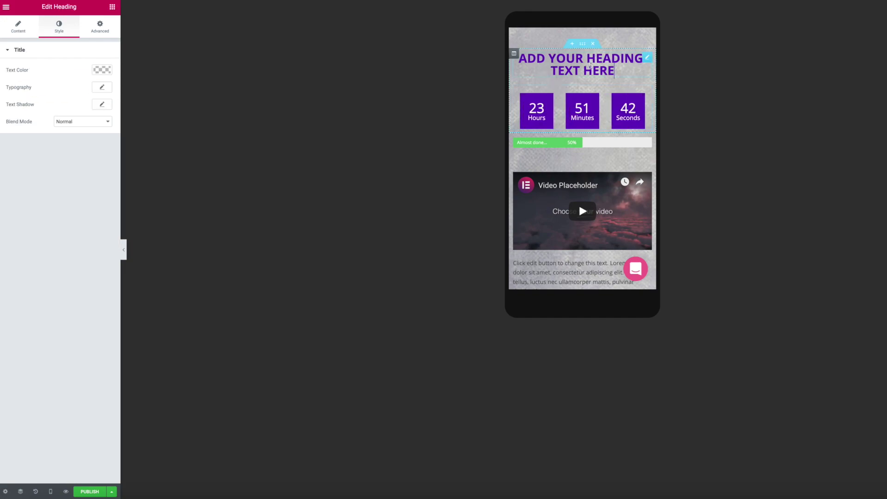
{"action": "left_click", "coordinate": [102, 87]}
{"action": "left_click", "coordinate": [25, 137]}
{"action": "left_click_drag", "start_coordinate": [25, 139], "coordinate": [24, 138]}
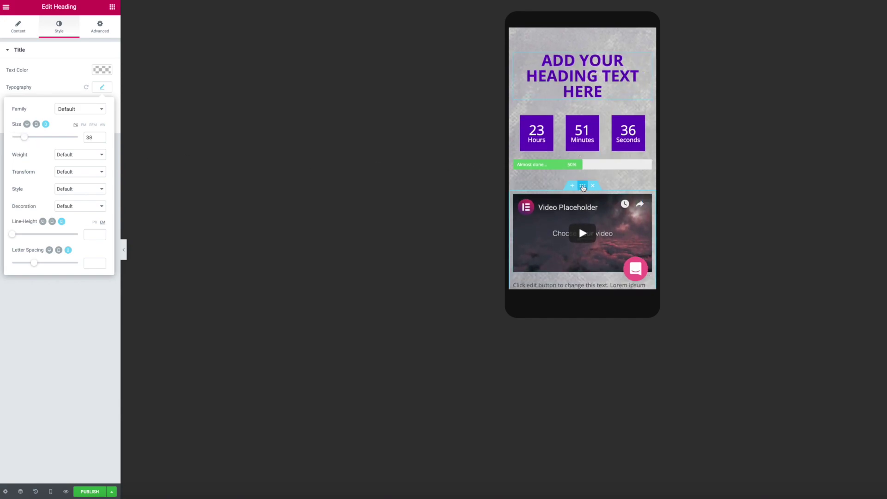
Unlink the video and form section's mobile margins at 0 px top and bottom and check the mobile layout
{"action": "left_click", "coordinate": [583, 186]}
{"action": "left_click", "coordinate": [100, 82]}
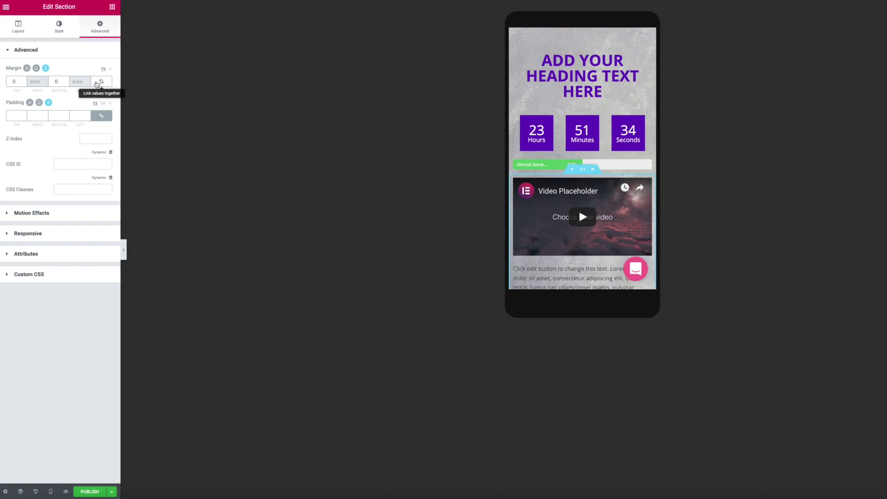
{"action": "scroll", "coordinate": [605, 179], "scroll_direction": "down", "scroll_amount": 4}
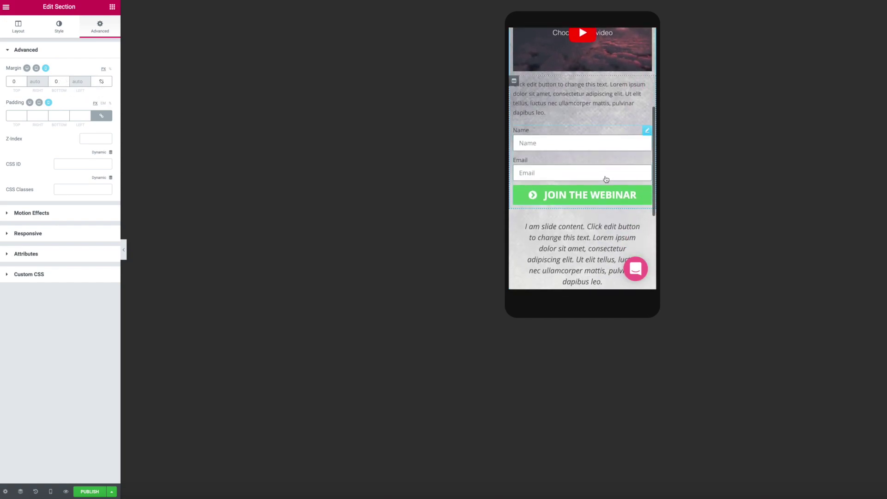
{"action": "scroll", "coordinate": [605, 180], "scroll_direction": "up", "scroll_amount": 4}
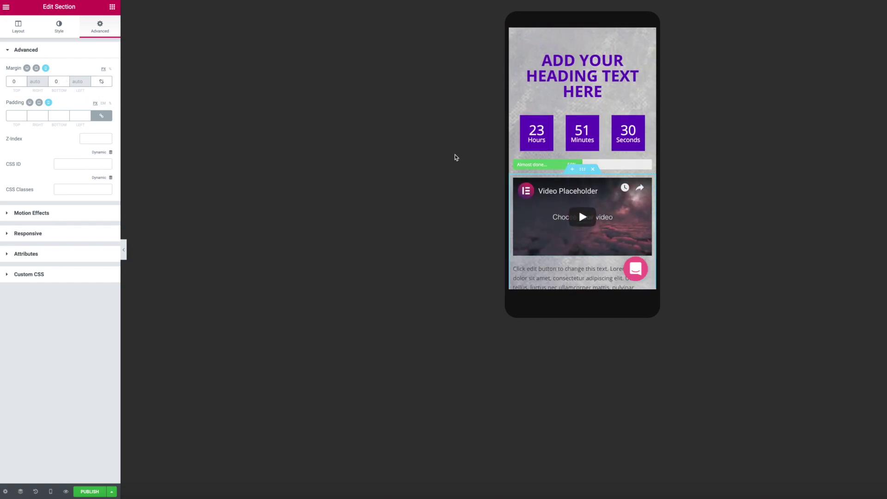
Review the page in the tablet preview and return to the desktop preview
{"action": "left_click", "coordinate": [50, 491]}
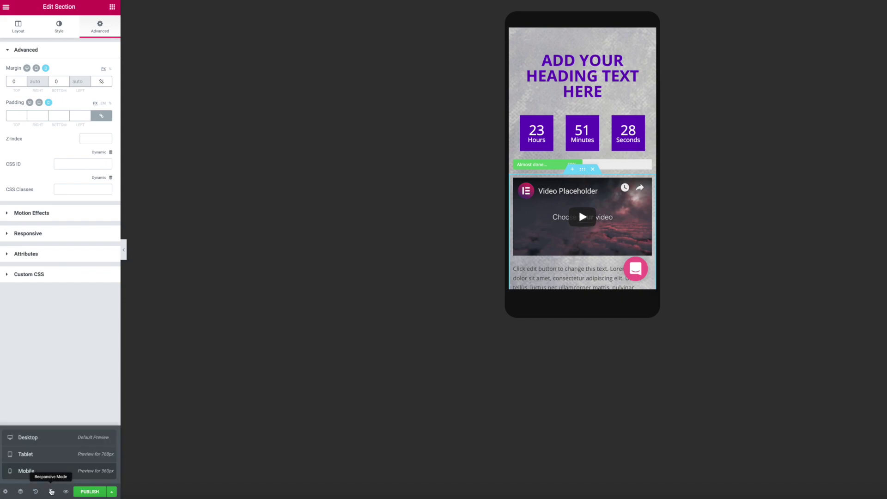
{"action": "left_click", "coordinate": [47, 455]}
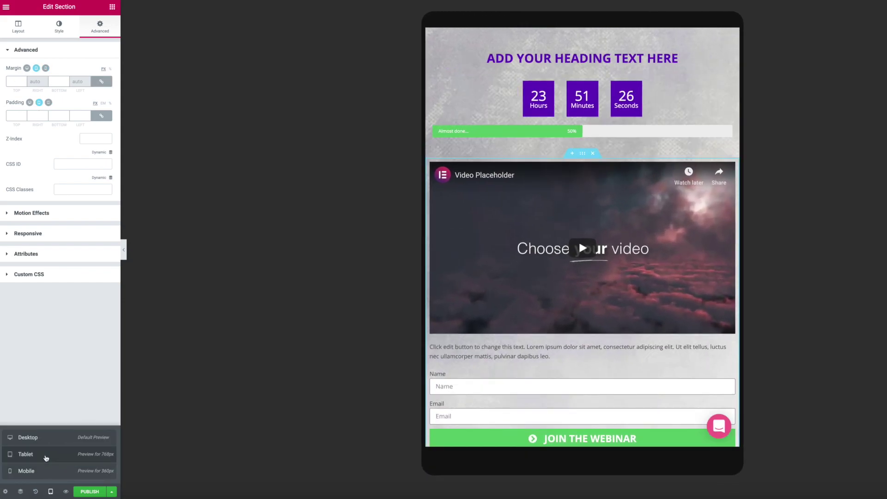
{"action": "left_click", "coordinate": [42, 438]}
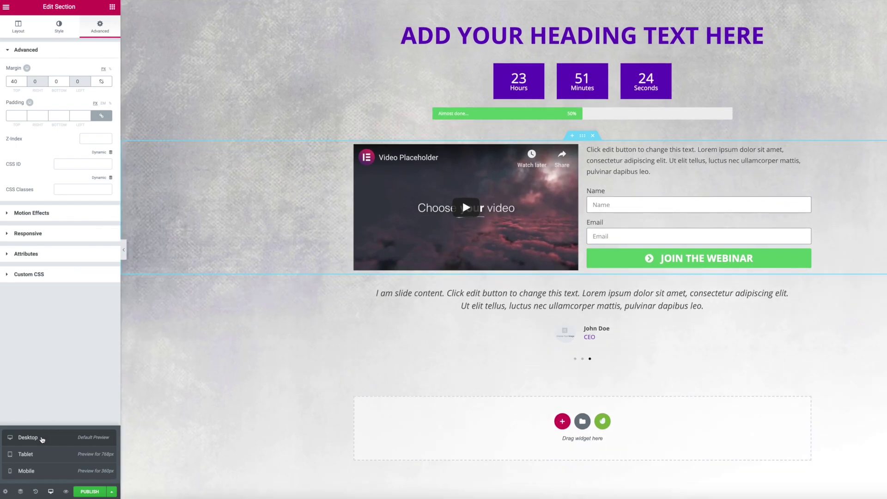